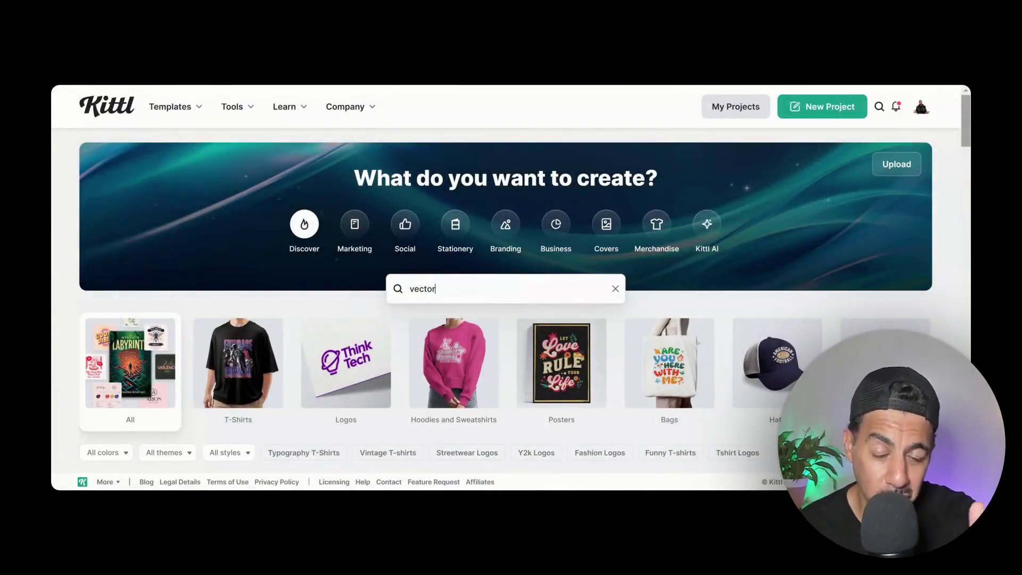
Browse the vector template results and open the Ghost Cat template in the editor.
{"action": "scroll", "coordinate": [511, 298], "scroll_direction": "down", "scroll_amount": 3}
{"action": "scroll", "coordinate": [511, 298], "scroll_direction": "up", "scroll_amount": 1}
{"action": "scroll", "coordinate": [511, 298], "scroll_direction": "up", "scroll_amount": 1}
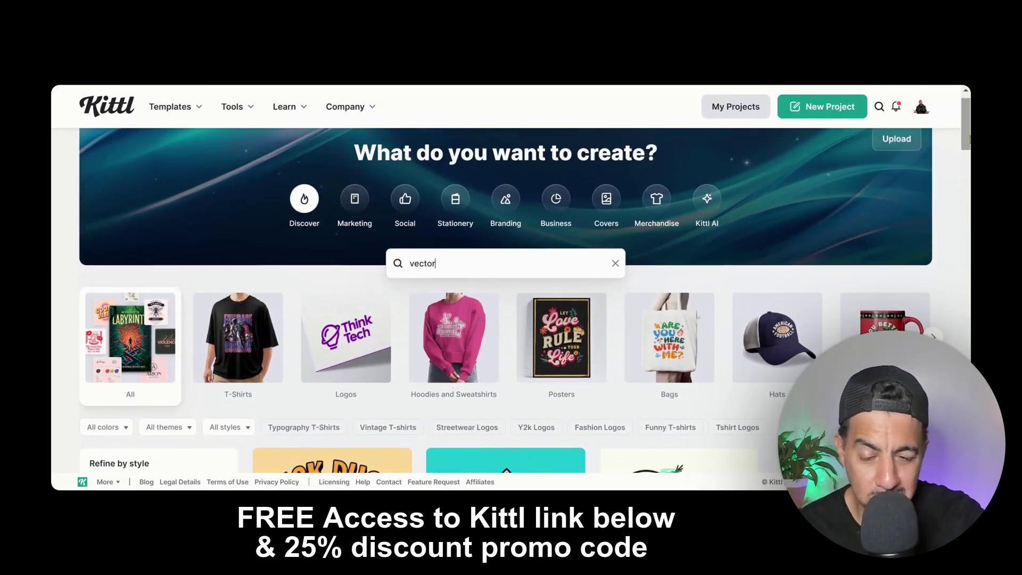
{"action": "scroll", "coordinate": [511, 298], "scroll_direction": "down", "scroll_amount": 5}
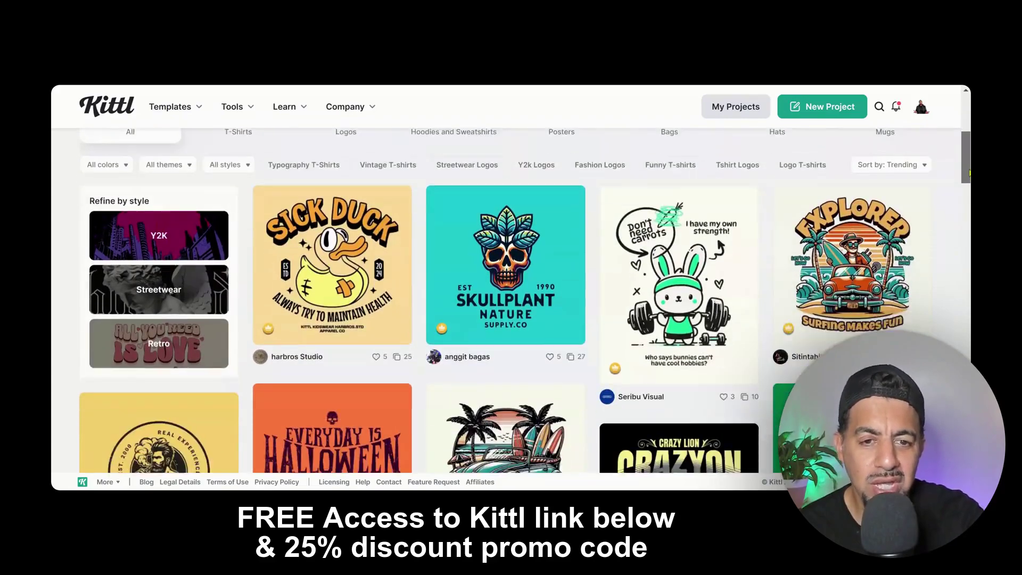
{"action": "left_click_drag", "start_coordinate": [969, 173], "coordinate": [964, 435]}
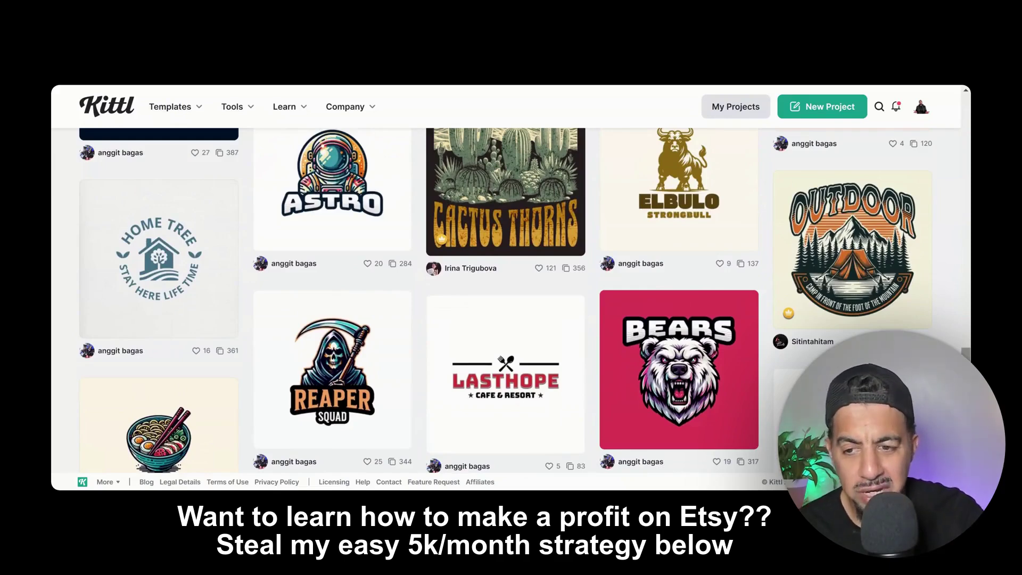
{"action": "scroll", "coordinate": [510, 301], "scroll_direction": "down", "scroll_amount": 3}
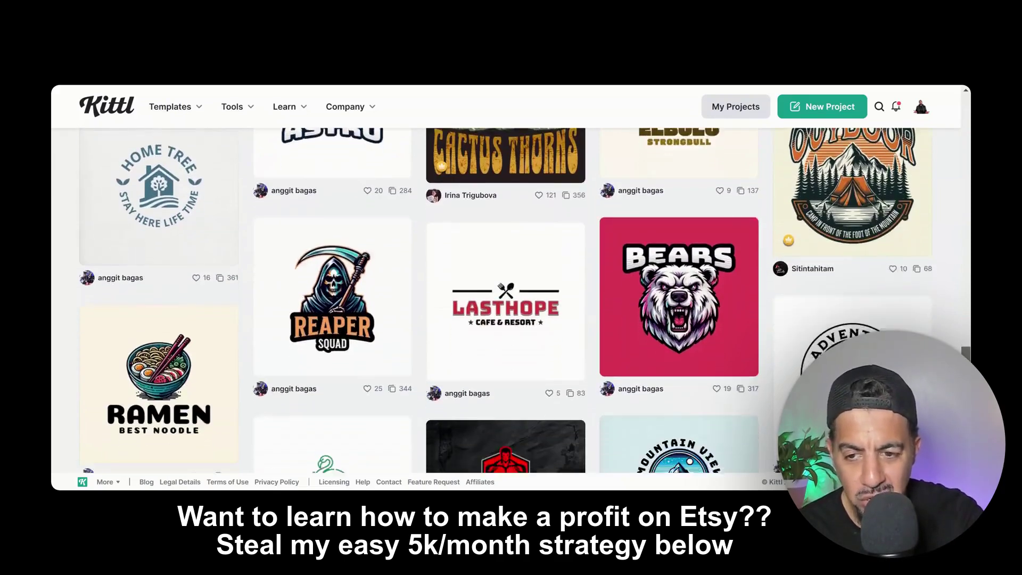
{"action": "scroll", "coordinate": [525, 300], "scroll_direction": "up", "scroll_amount": 1}
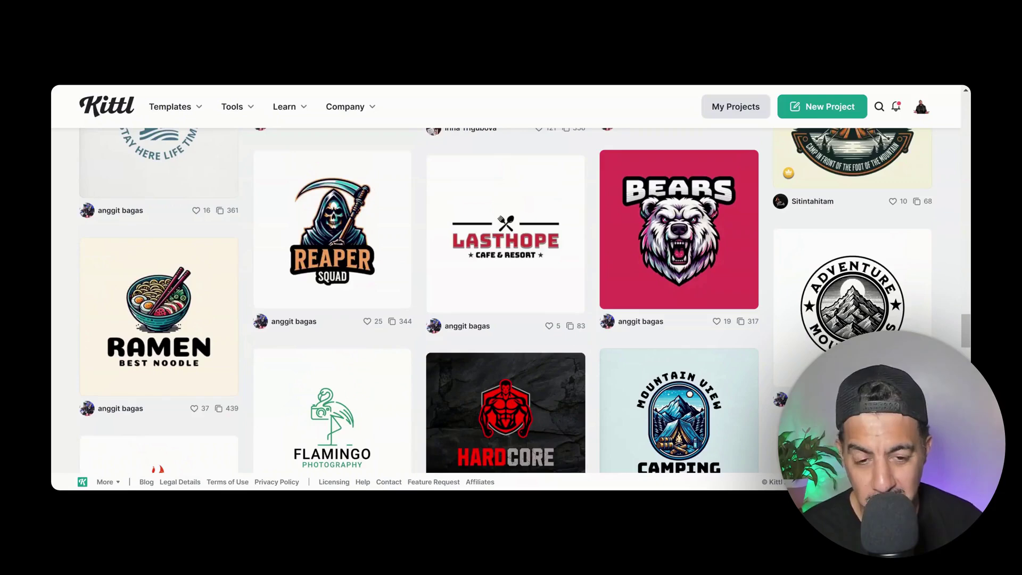
{"action": "left_click_drag", "start_coordinate": [968, 334], "coordinate": [968, 350]}
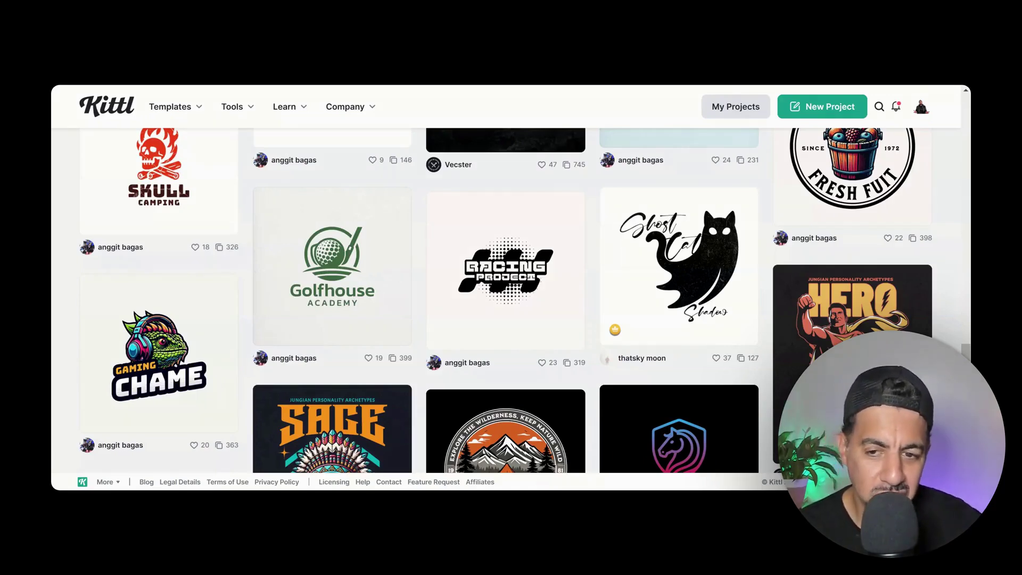
{"action": "left_click", "coordinate": [719, 199]}
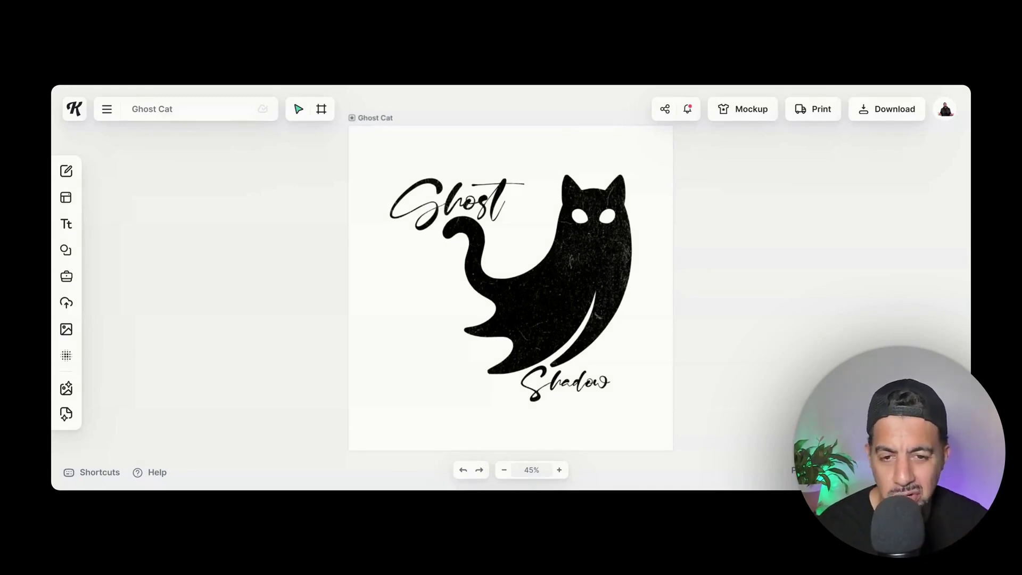
Change the top script word 'Ghost' to 'Kat' and nudge it slightly higher.
{"action": "left_click", "coordinate": [479, 202]}
{"action": "double_click", "coordinate": [478, 203]}
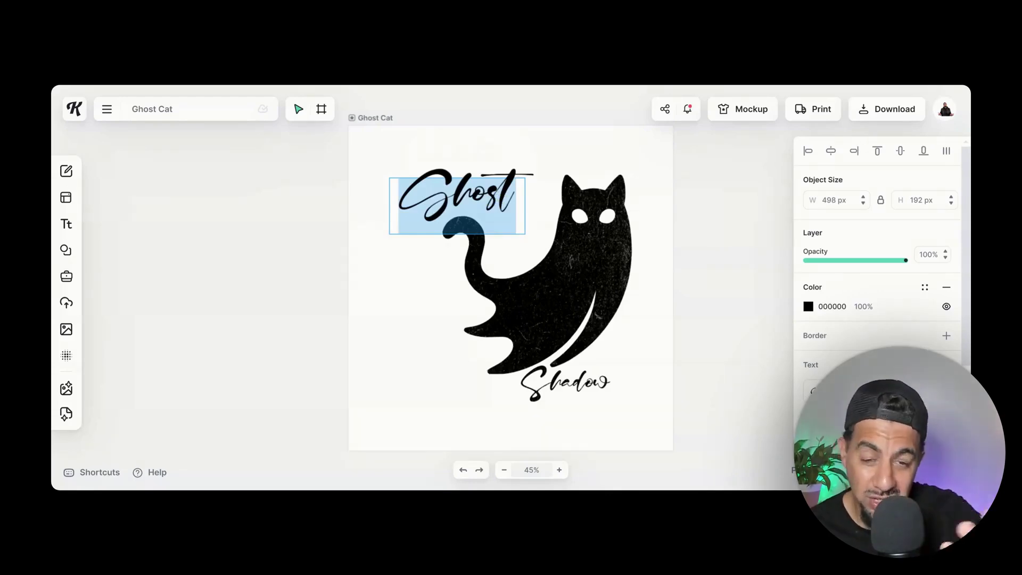
{"action": "type", "text": "K"}
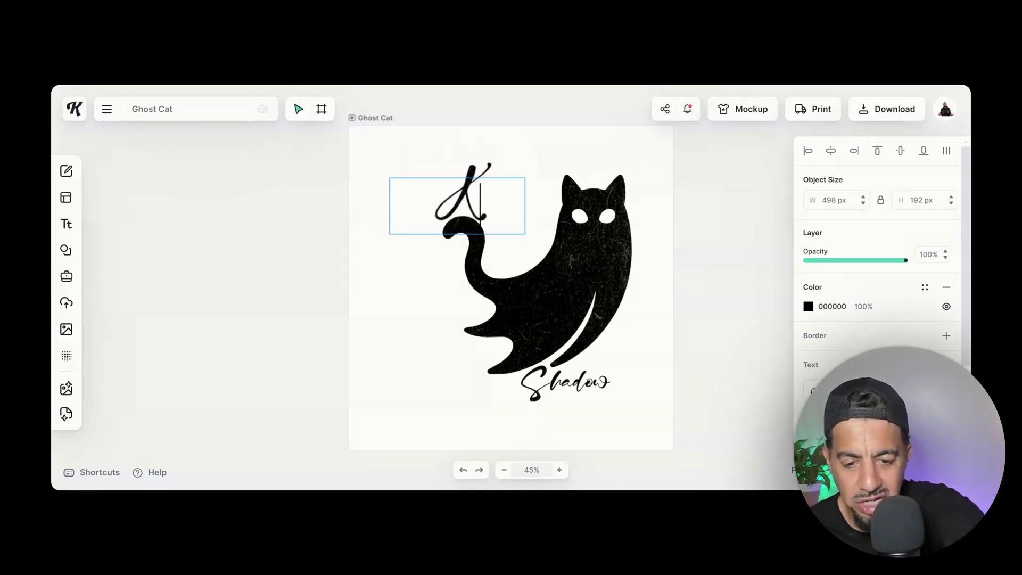
{"action": "type", "text": "at"}
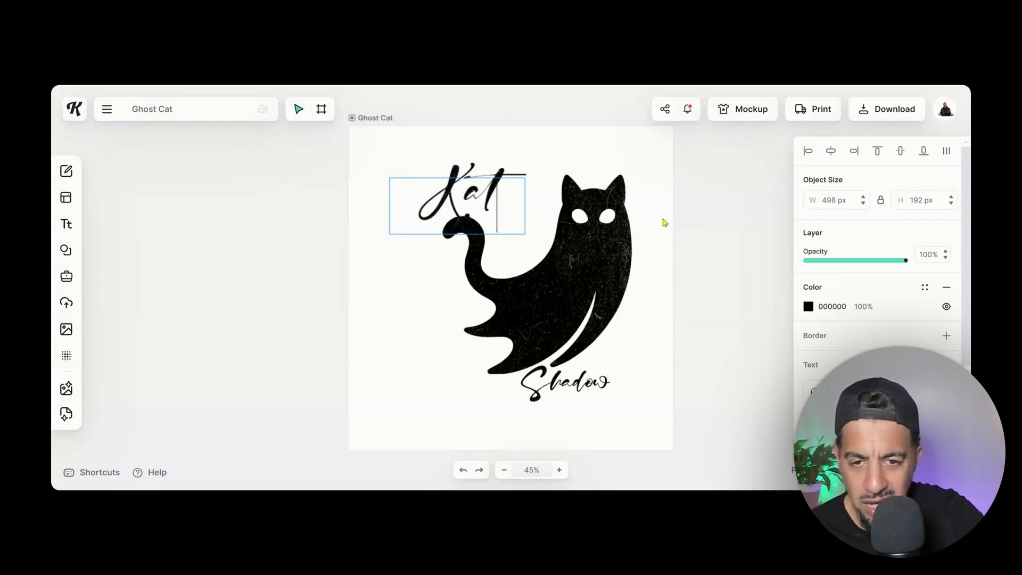
{"action": "key", "text": "Escape"}
{"action": "left_click_drag", "start_coordinate": [476, 203], "coordinate": [480, 183]}
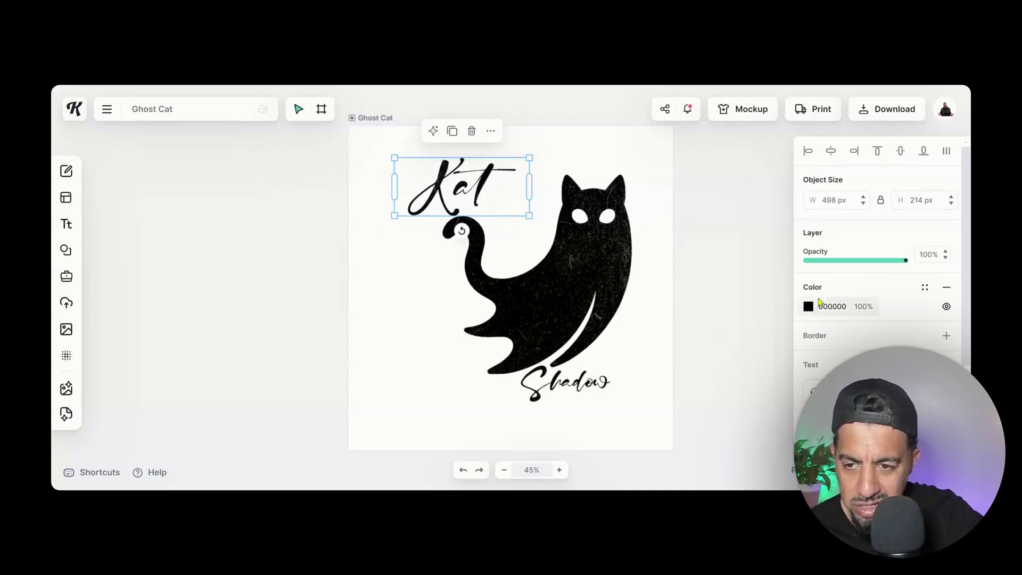
Expand the text Transformation settings and bring up Download Options (PNG, 1200 × 1200 px, 72 DPI).
{"action": "scroll", "coordinate": [967, 284], "scroll_direction": "down", "scroll_amount": 3}
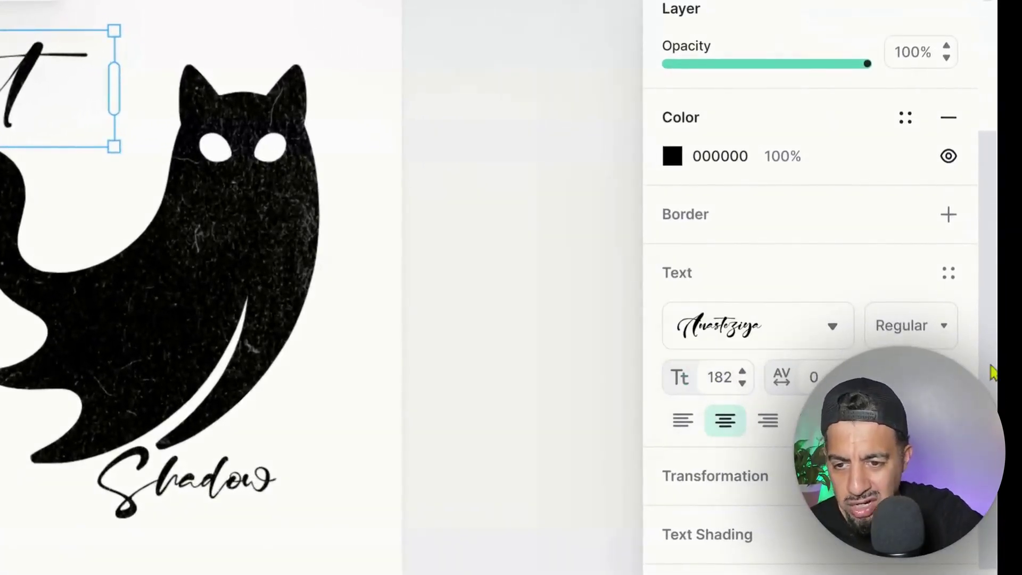
{"action": "scroll", "coordinate": [994, 401], "scroll_direction": "down", "scroll_amount": 1}
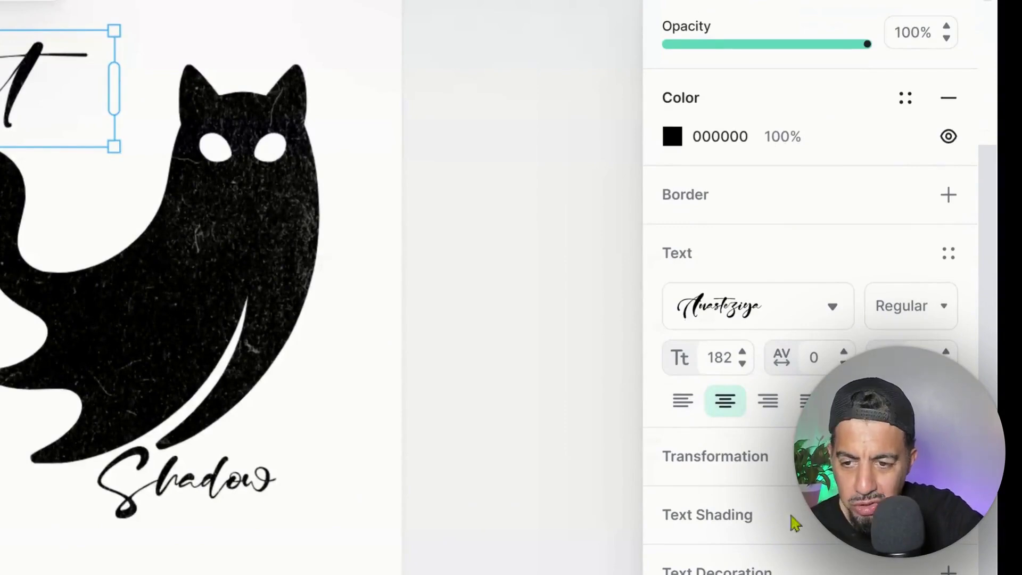
{"action": "left_click", "coordinate": [948, 456]}
{"action": "scroll", "coordinate": [948, 372], "scroll_direction": "down", "scroll_amount": 3}
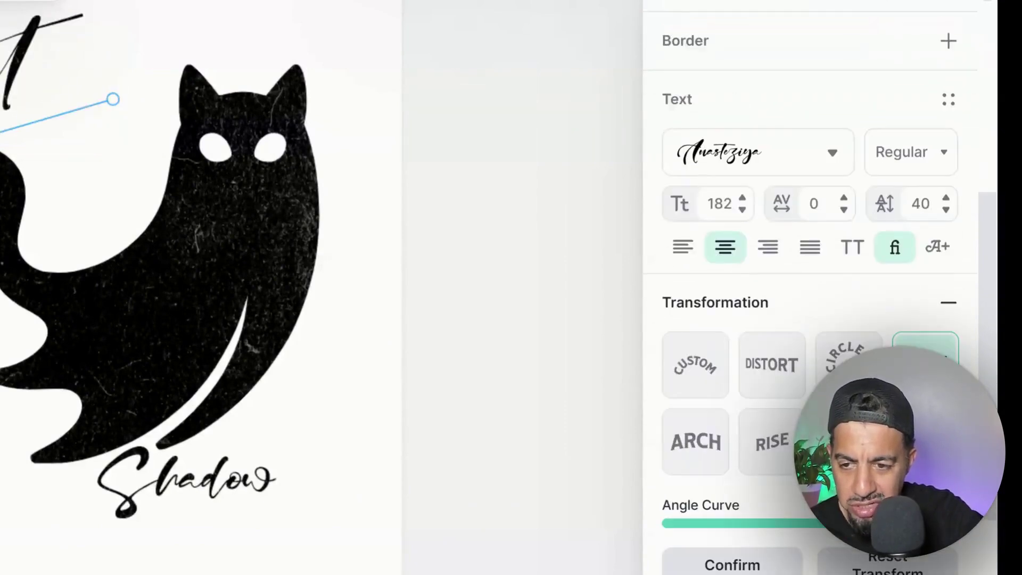
{"action": "scroll", "coordinate": [819, 292], "scroll_direction": "down", "scroll_amount": 2}
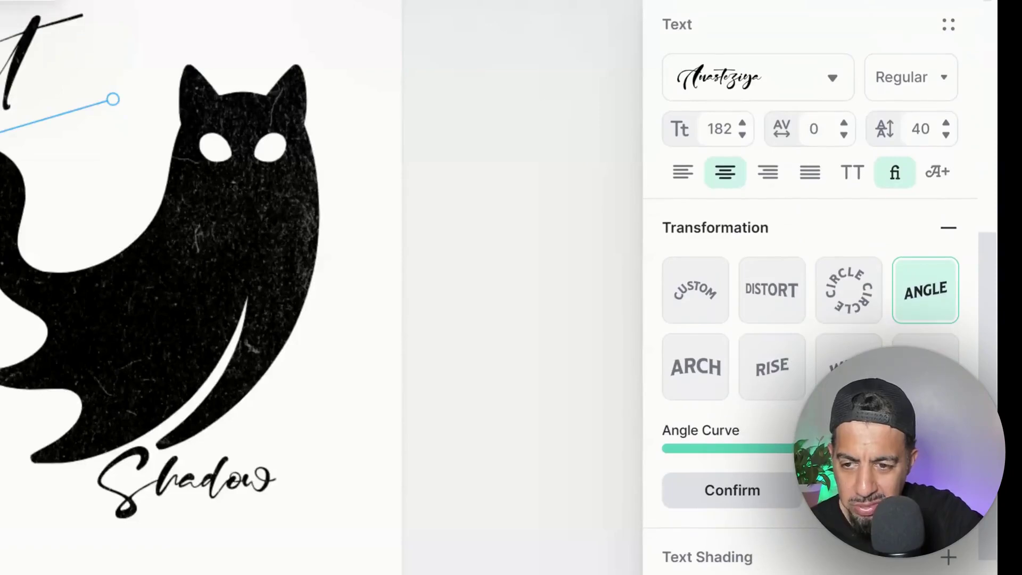
{"action": "scroll", "coordinate": [820, 293], "scroll_direction": "down", "scroll_amount": 1}
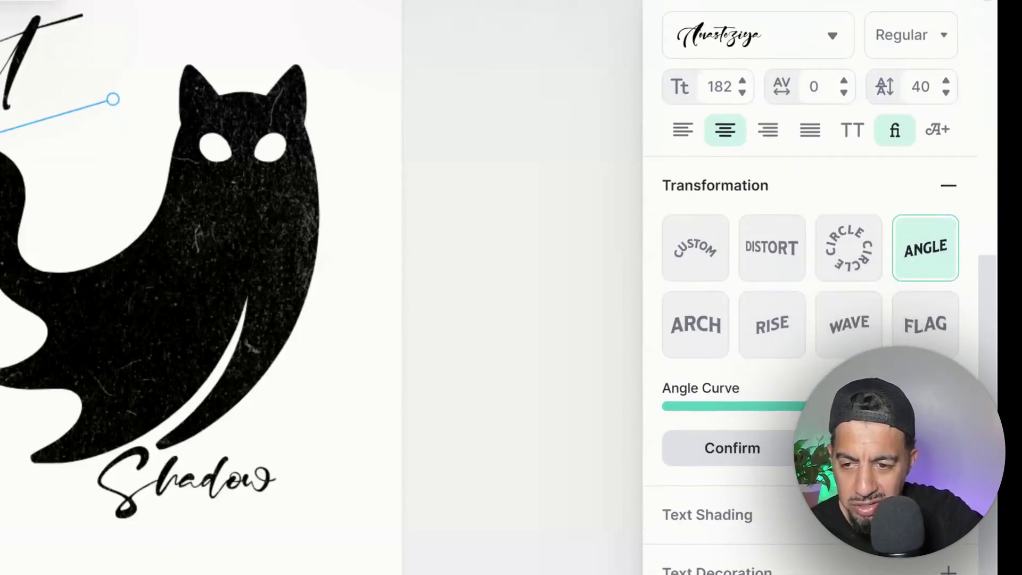
{"action": "scroll", "coordinate": [819, 292], "scroll_direction": "down", "scroll_amount": 6}
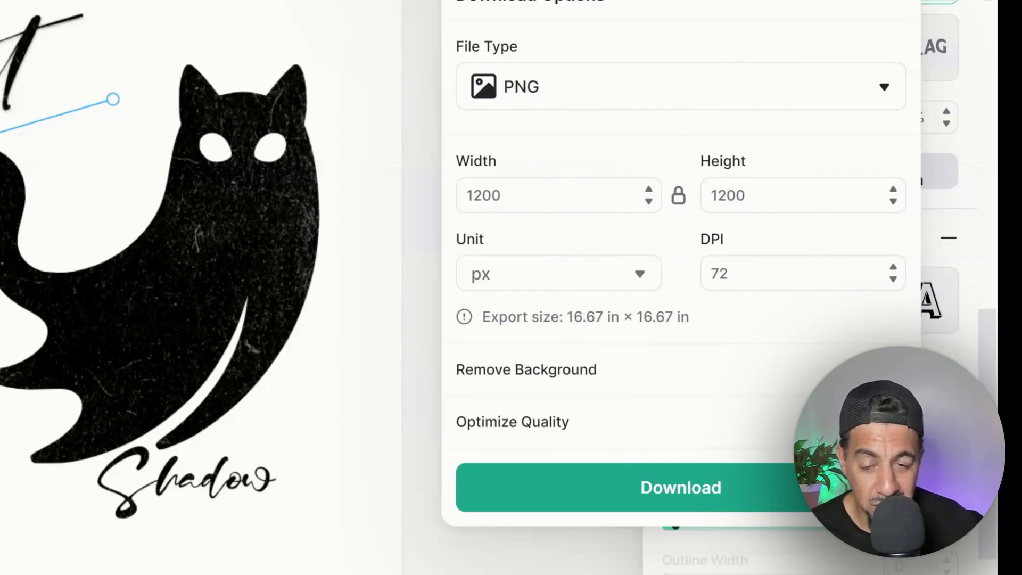
Review the export formats (PNG, JPEG, SVG, PDF), keep PNG, and close the download options.
{"action": "left_click", "coordinate": [784, 92]}
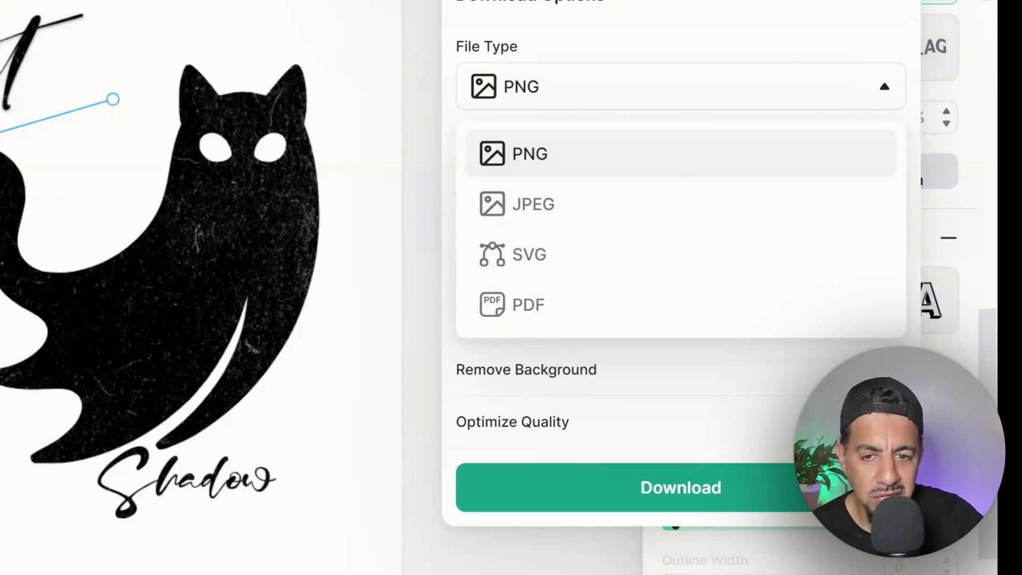
{"action": "key", "text": "Escape"}
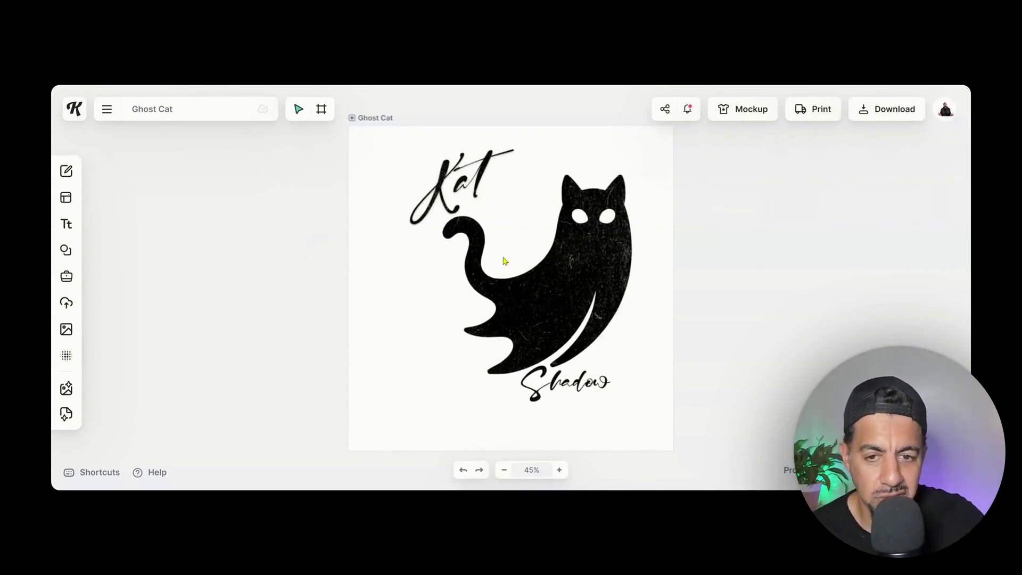
Delete the ghost cat graphic and the 'Kat' and 'Shadow' texts, then open the template library.
{"action": "left_click", "coordinate": [524, 304]}
{"action": "key", "text": "Delete"}
{"action": "left_click", "coordinate": [464, 208]}
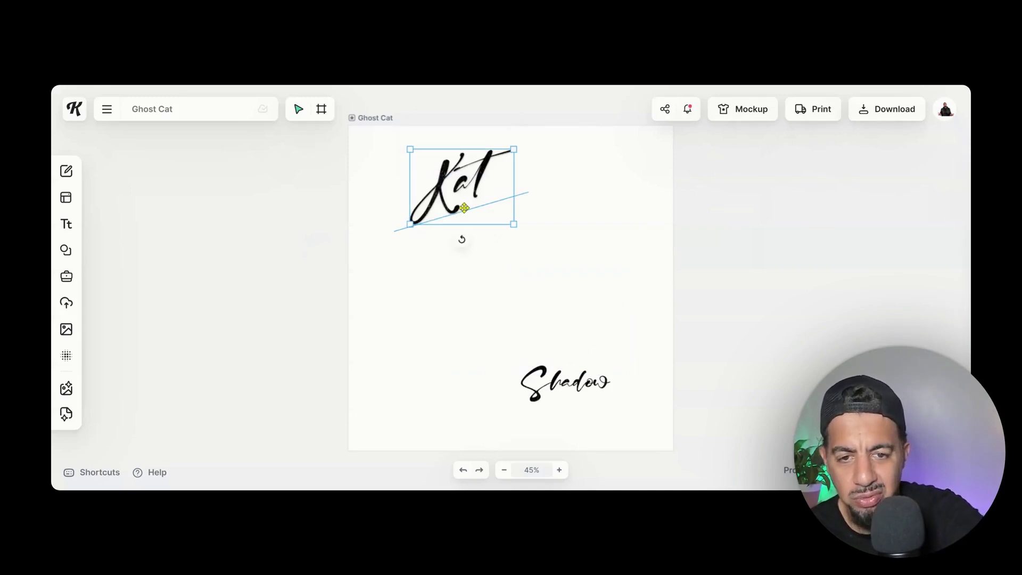
{"action": "key", "text": "Delete"}
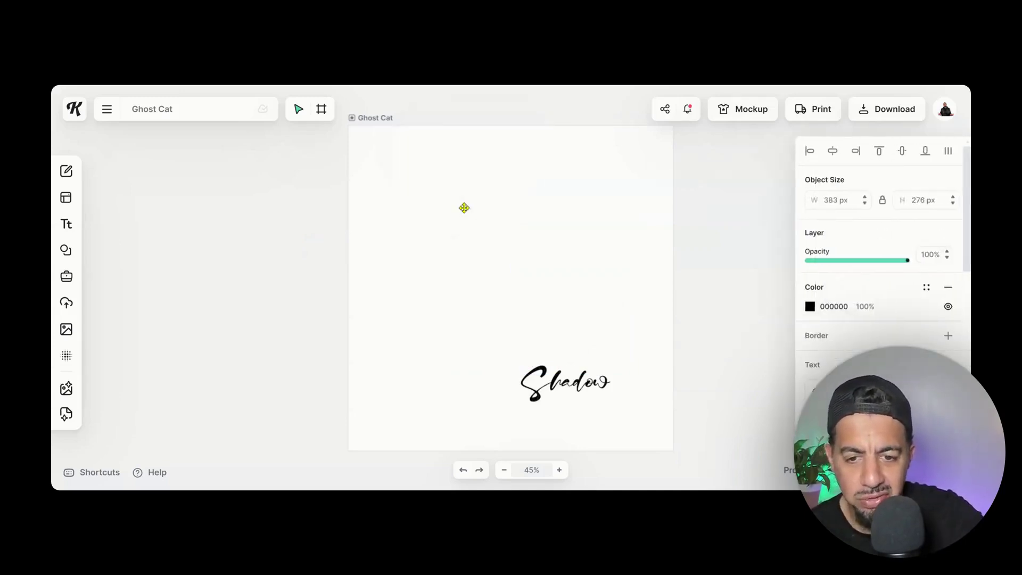
{"action": "left_click", "coordinate": [557, 383]}
{"action": "key", "text": "Delete"}
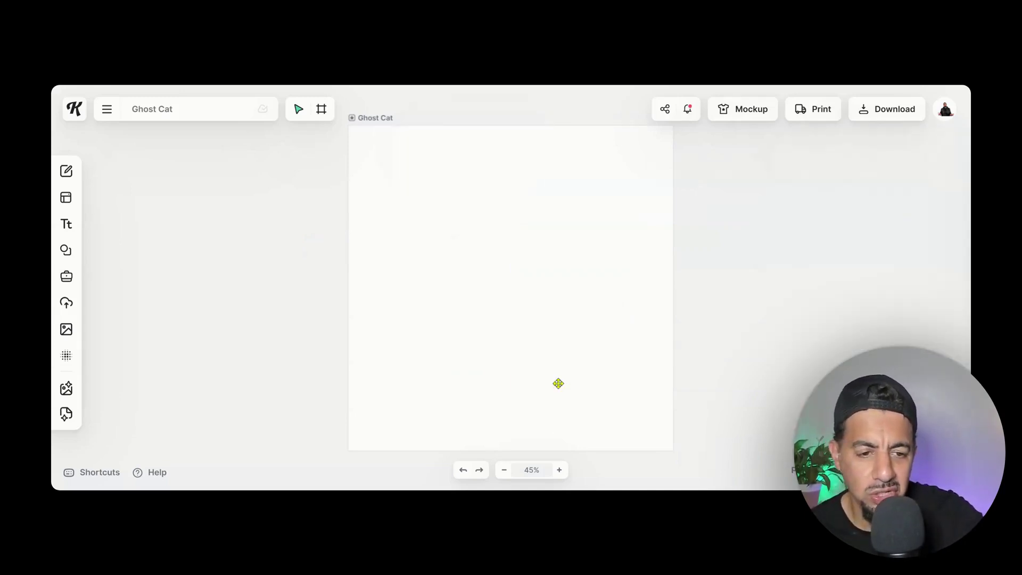
{"action": "mouse_move", "coordinate": [69, 371]}
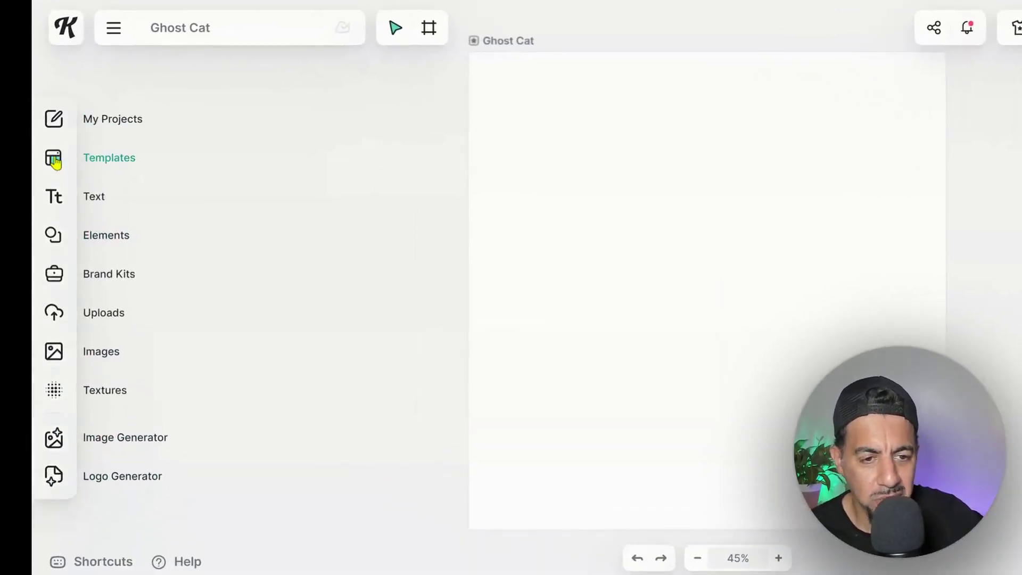
{"action": "left_click", "coordinate": [54, 159]}
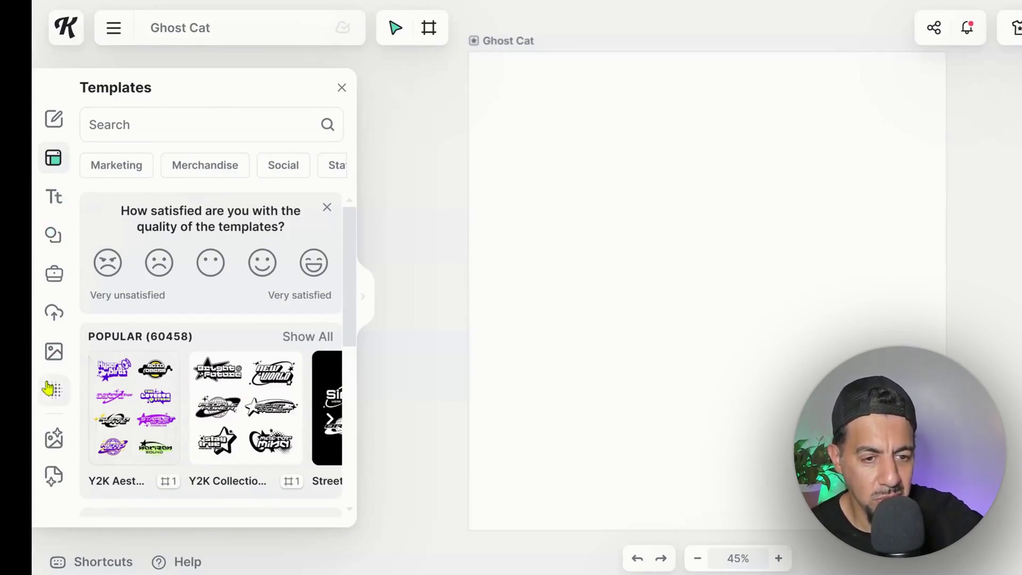
Open the AI Image Generator and pick Silhouette from the full Vector Styles list.
{"action": "left_click", "coordinate": [55, 437]}
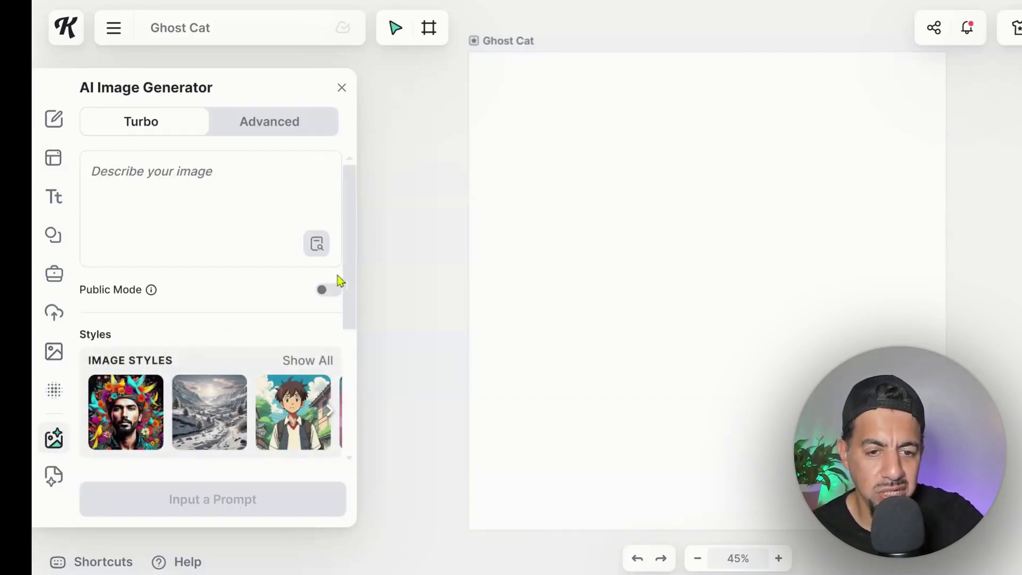
{"action": "left_click_drag", "start_coordinate": [349, 279], "coordinate": [342, 416]}
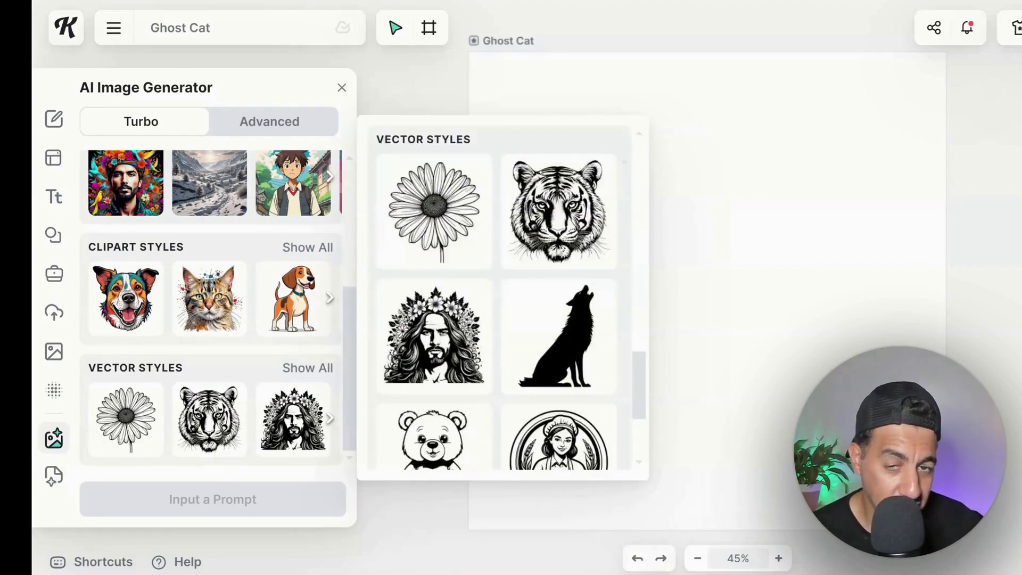
{"action": "left_click", "coordinate": [570, 344]}
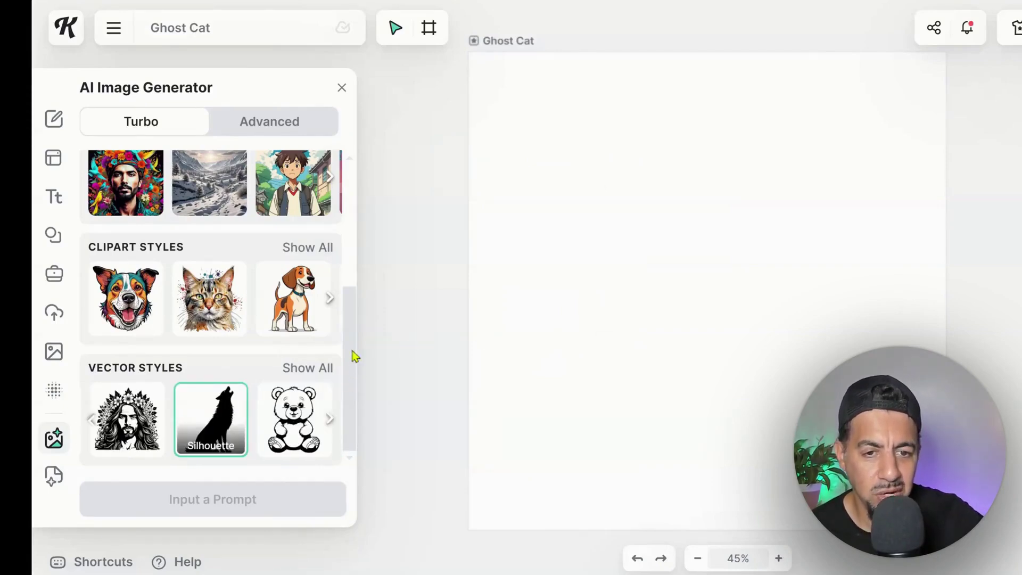
{"action": "left_click_drag", "start_coordinate": [352, 353], "coordinate": [359, 227]}
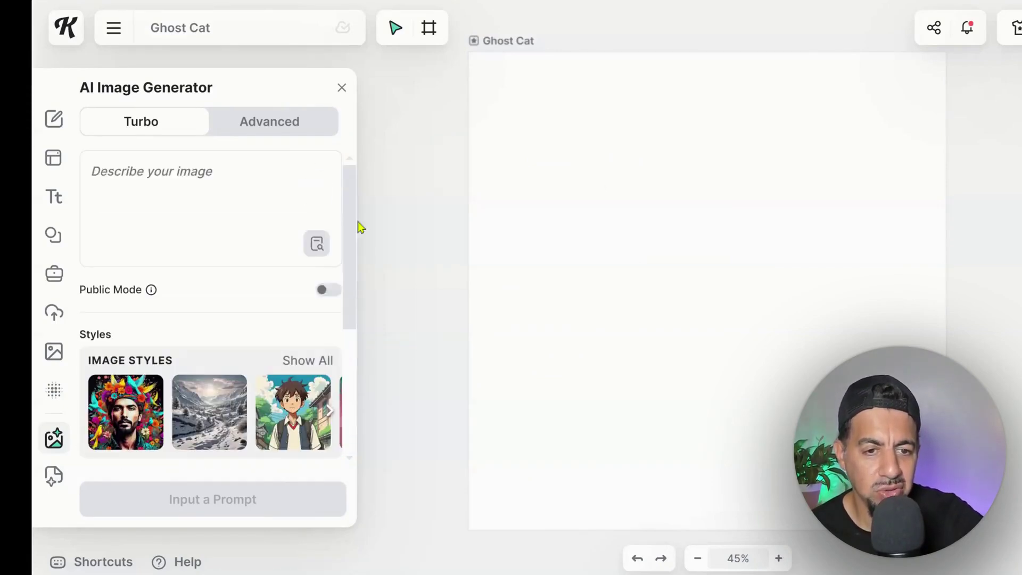
Generate a Silhouette image from the prompt 'panda with coffee cup' onto the empty artboard.
{"action": "left_click", "coordinate": [195, 167]}
{"action": "type", "text": "p"}
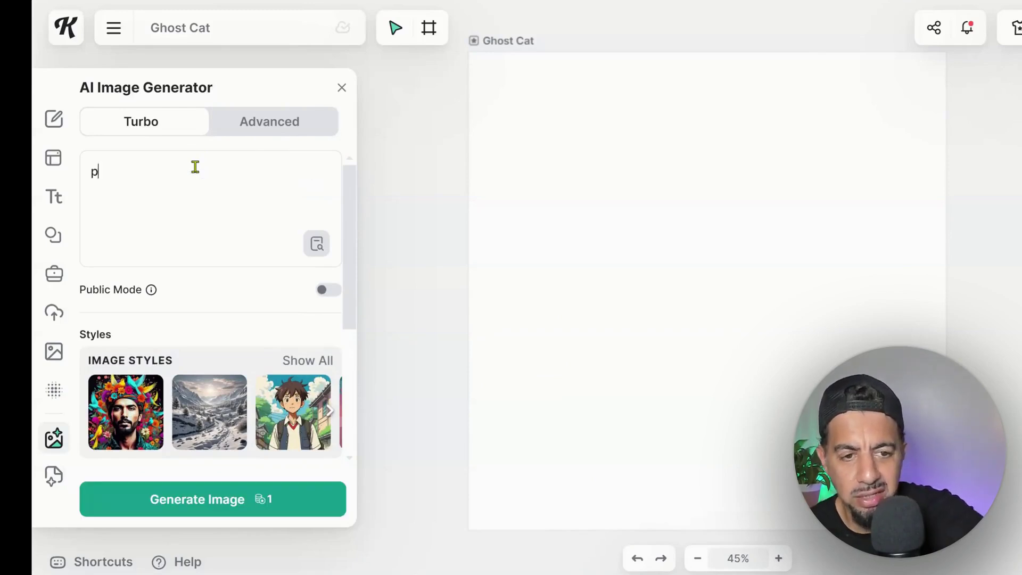
{"action": "type", "text": "anda with coffee cup"}
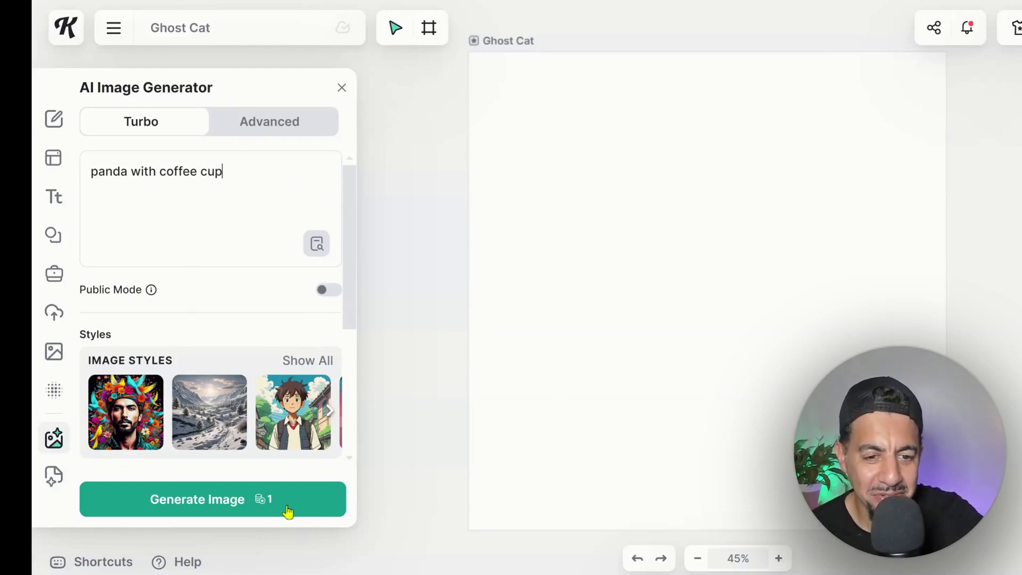
{"action": "left_click", "coordinate": [288, 506]}
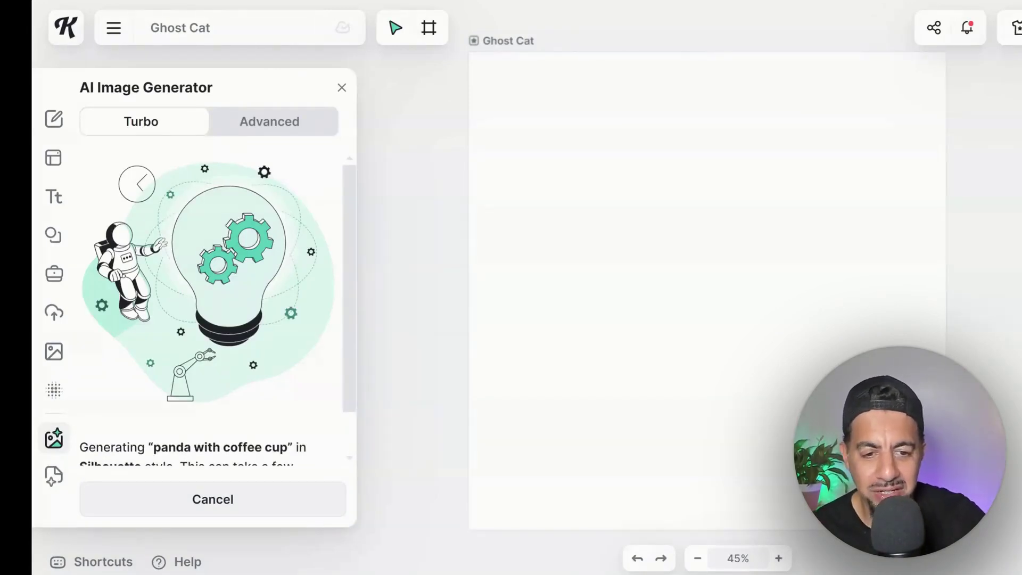
{"action": "left_click_drag", "start_coordinate": [345, 396], "coordinate": [346, 447]}
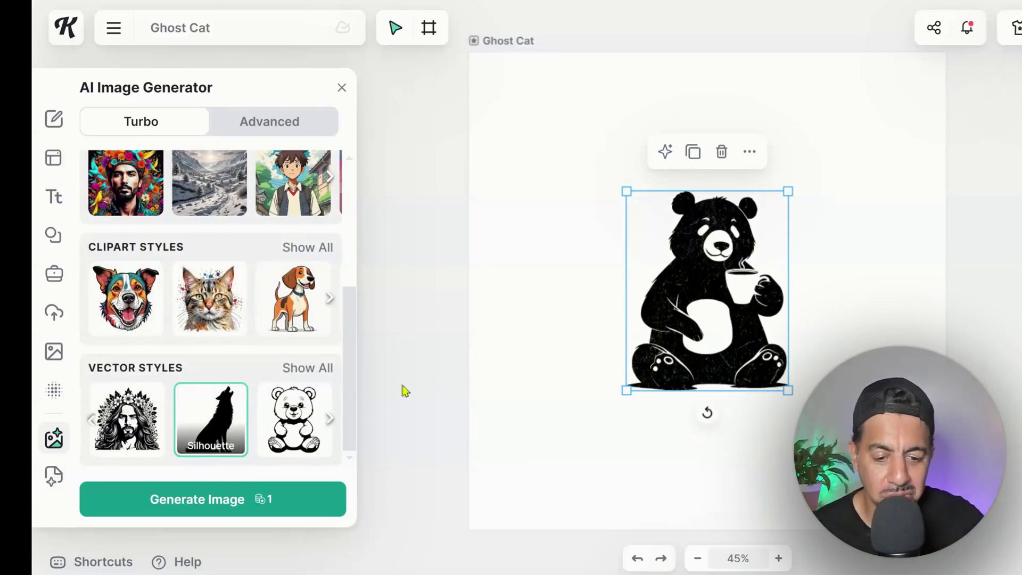
Move the silhouette bear to the top-left and generate an Emblem-style panda from the same prompt.
{"action": "left_click_drag", "start_coordinate": [723, 284], "coordinate": [583, 173]}
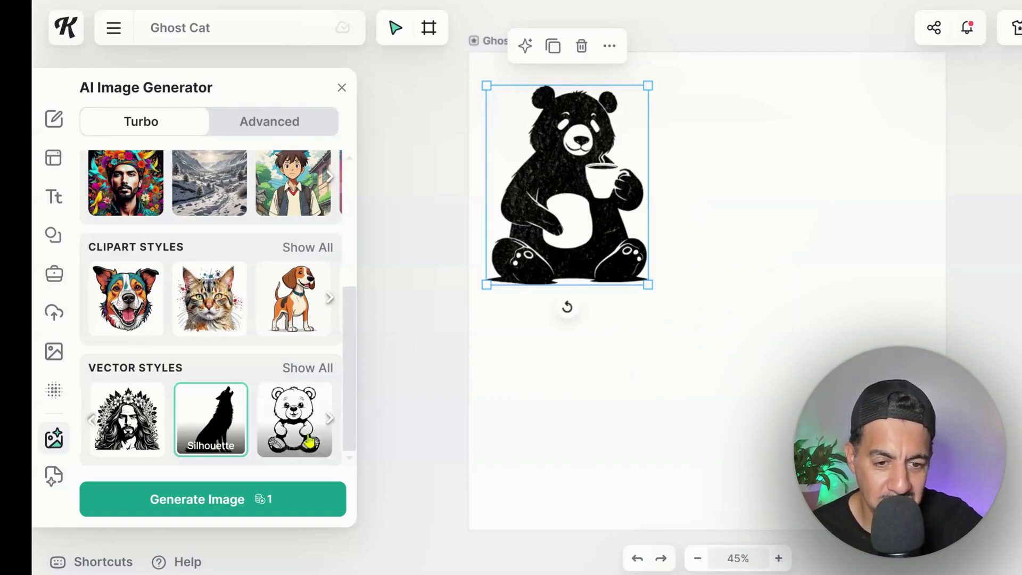
{"action": "left_click", "coordinate": [299, 418]}
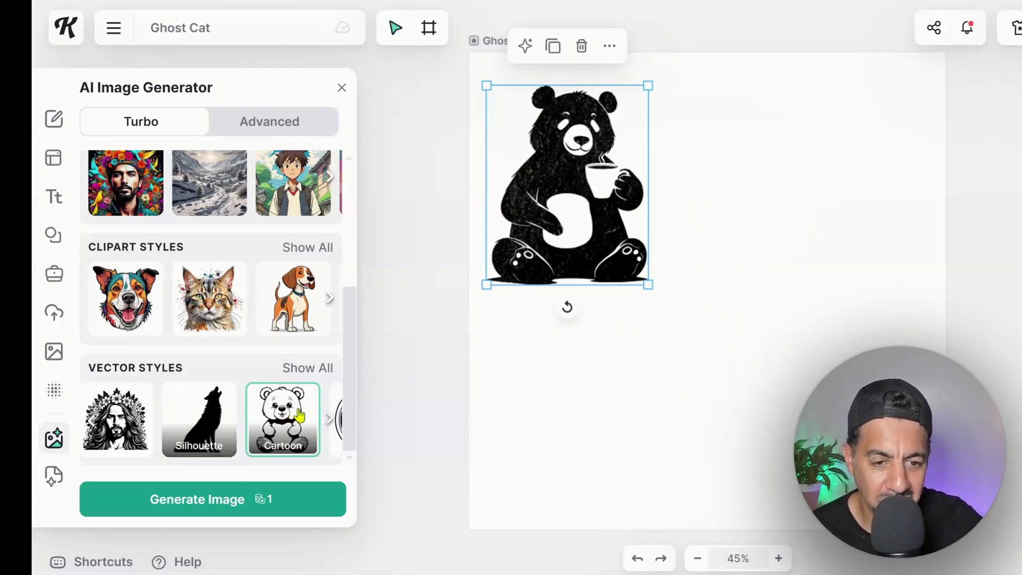
{"action": "left_click", "coordinate": [285, 416]}
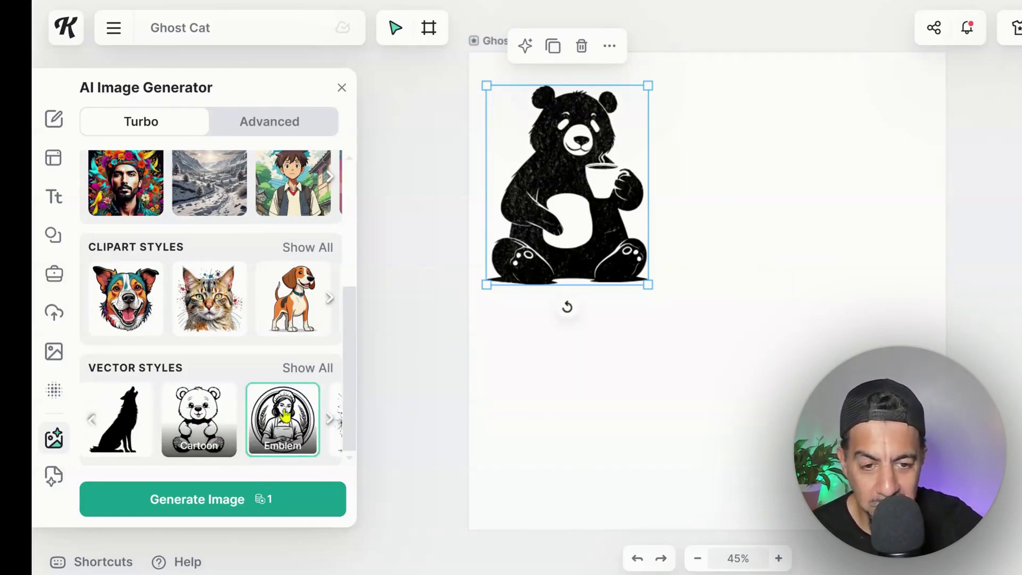
{"action": "left_click_drag", "start_coordinate": [351, 370], "coordinate": [289, 177]}
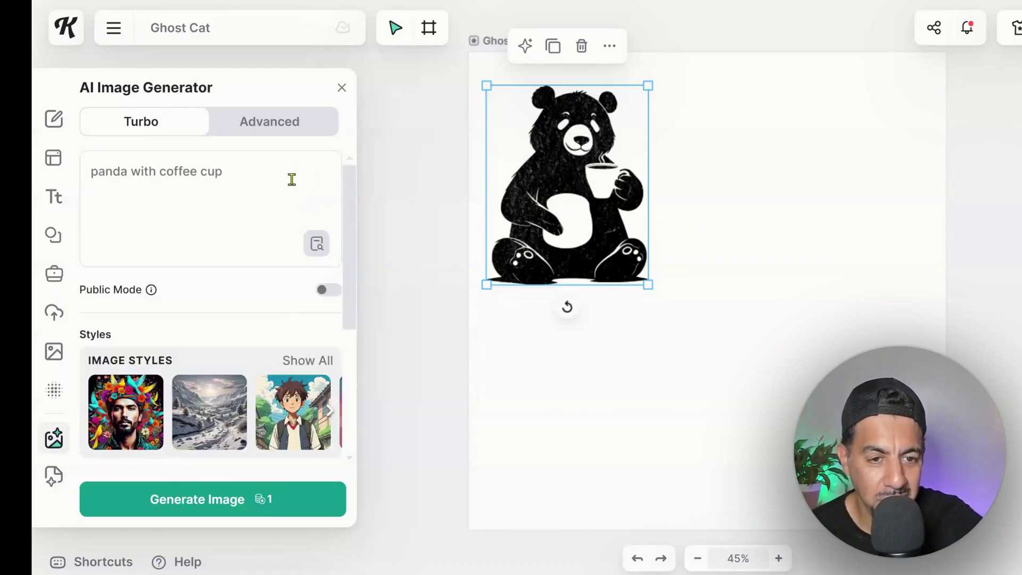
{"action": "left_click", "coordinate": [230, 174]}
{"action": "double_click", "coordinate": [214, 173]}
{"action": "left_click", "coordinate": [226, 172]}
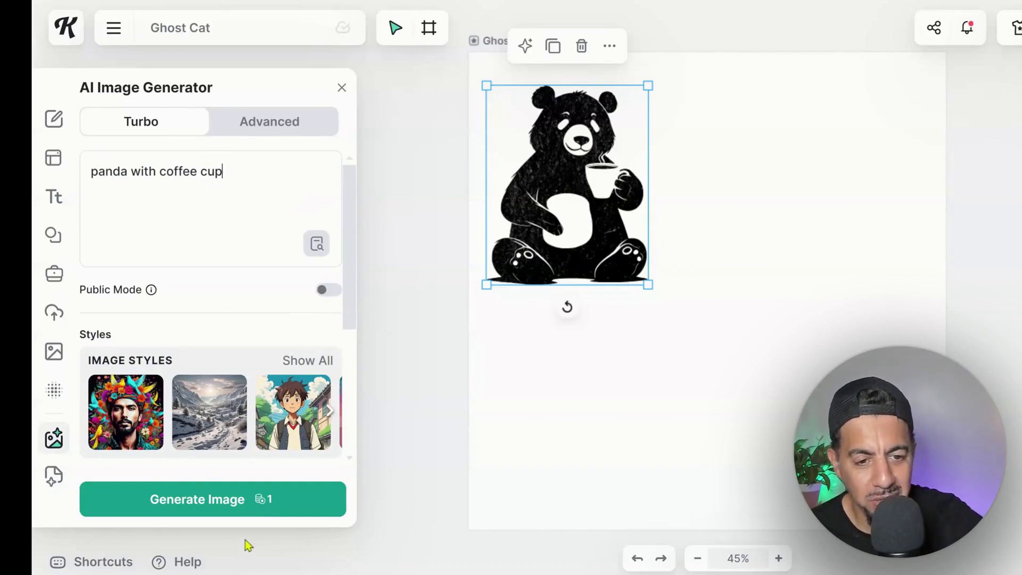
{"action": "left_click", "coordinate": [249, 500]}
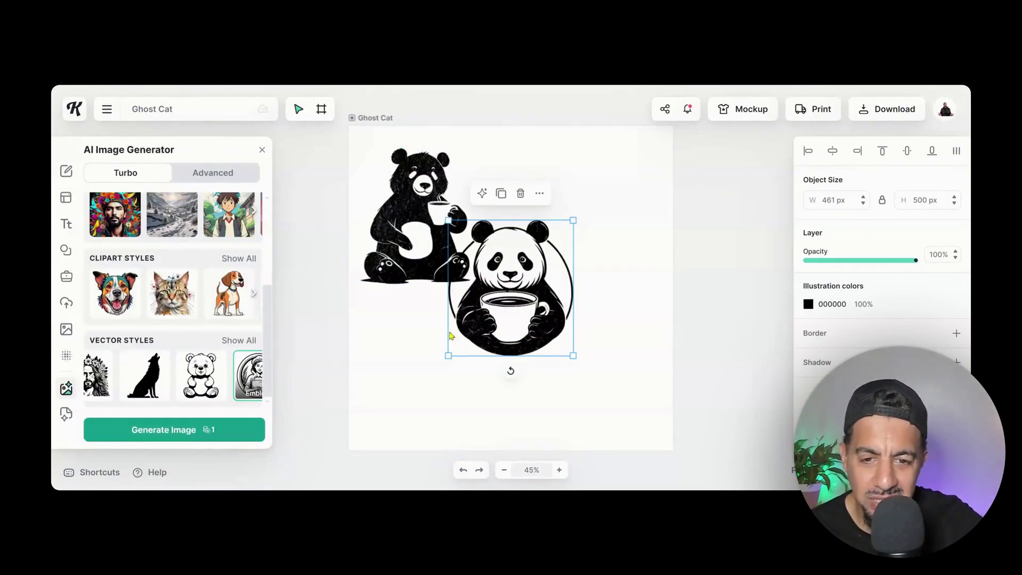
Move the emblem panda down-right and generate a Line Art version of the panda.
{"action": "left_click_drag", "start_coordinate": [493, 315], "coordinate": [549, 371]}
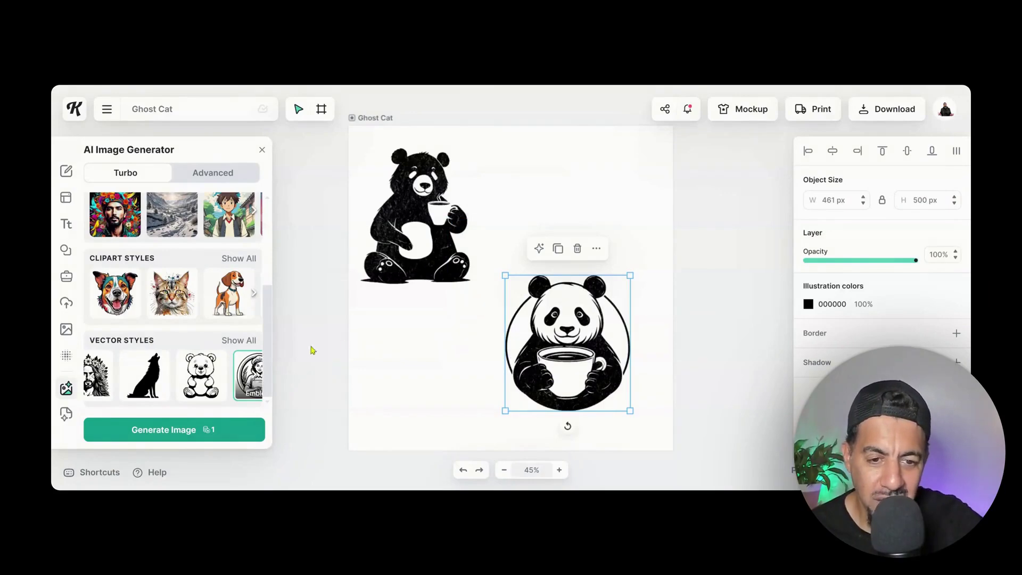
{"action": "left_click", "coordinate": [233, 343]}
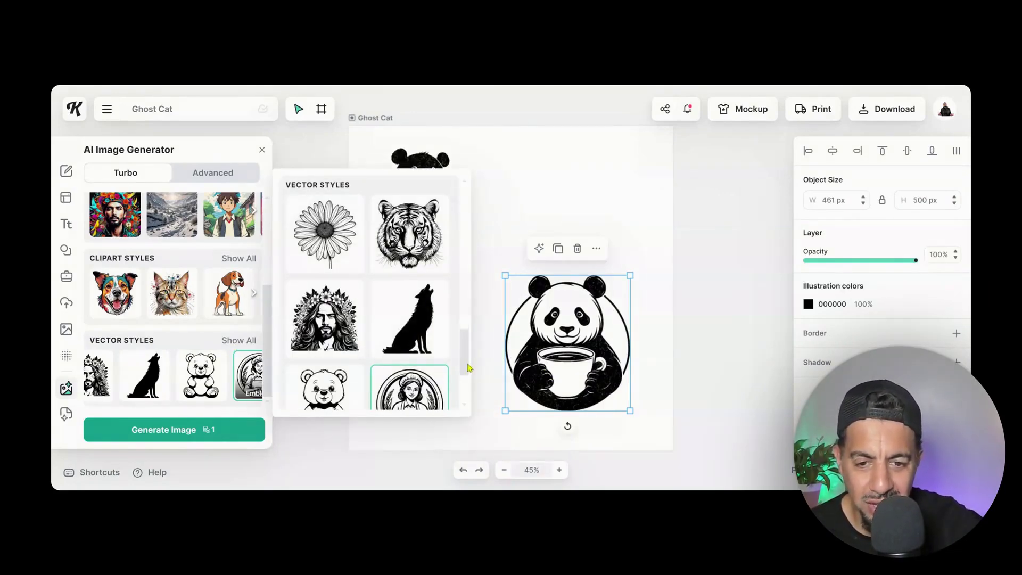
{"action": "mouse_move", "coordinate": [467, 367]}
{"action": "left_mouse_down"}
{"action": "mouse_move", "coordinate": [463, 393]}
{"action": "mouse_move", "coordinate": [465, 353]}
{"action": "left_mouse_up"}
{"action": "left_click", "coordinate": [316, 280]}
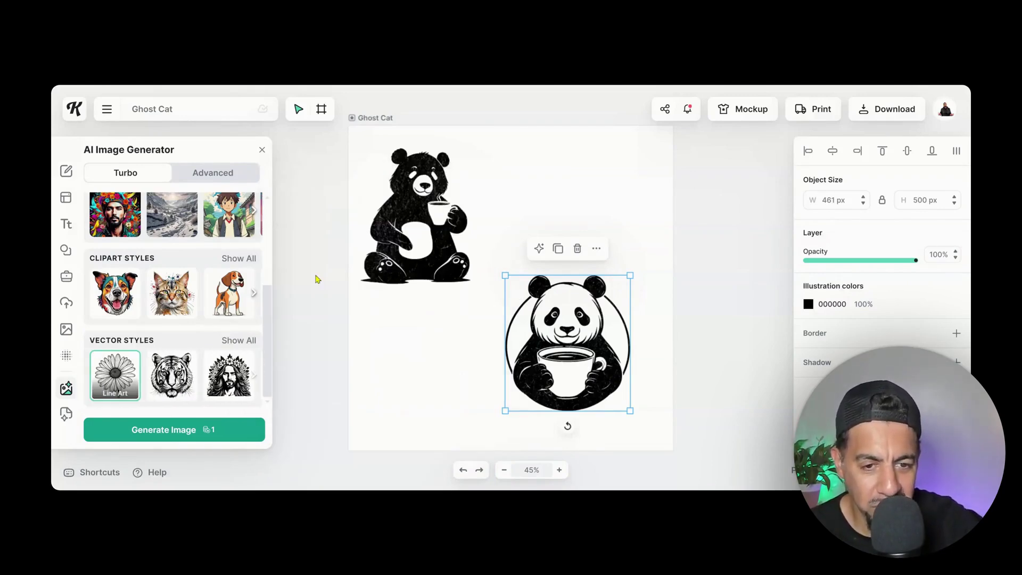
{"action": "scroll", "coordinate": [269, 316], "scroll_direction": "up", "scroll_amount": 3}
{"action": "scroll", "coordinate": [270, 224], "scroll_direction": "up", "scroll_amount": 2}
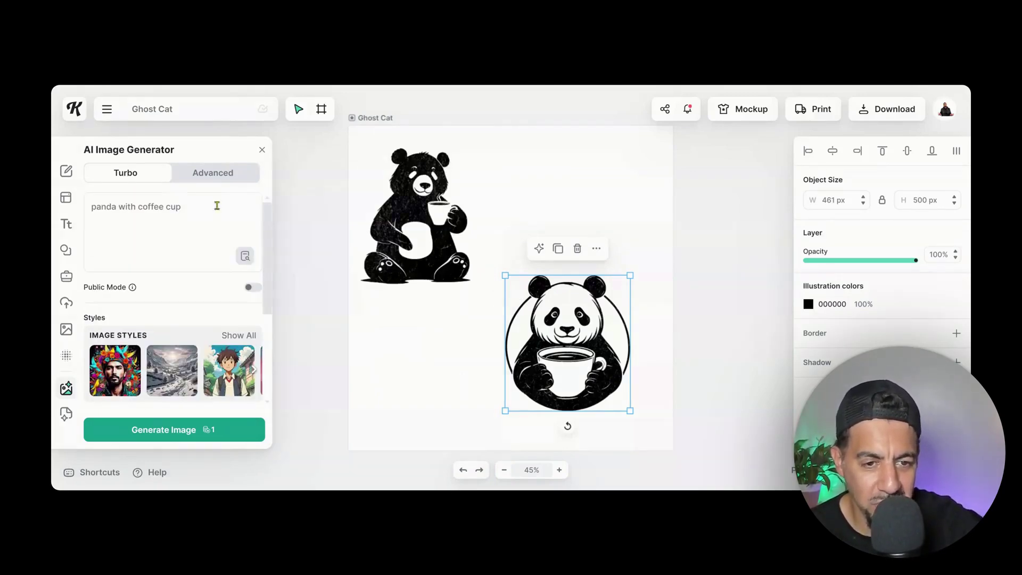
{"action": "left_click", "coordinate": [205, 441]}
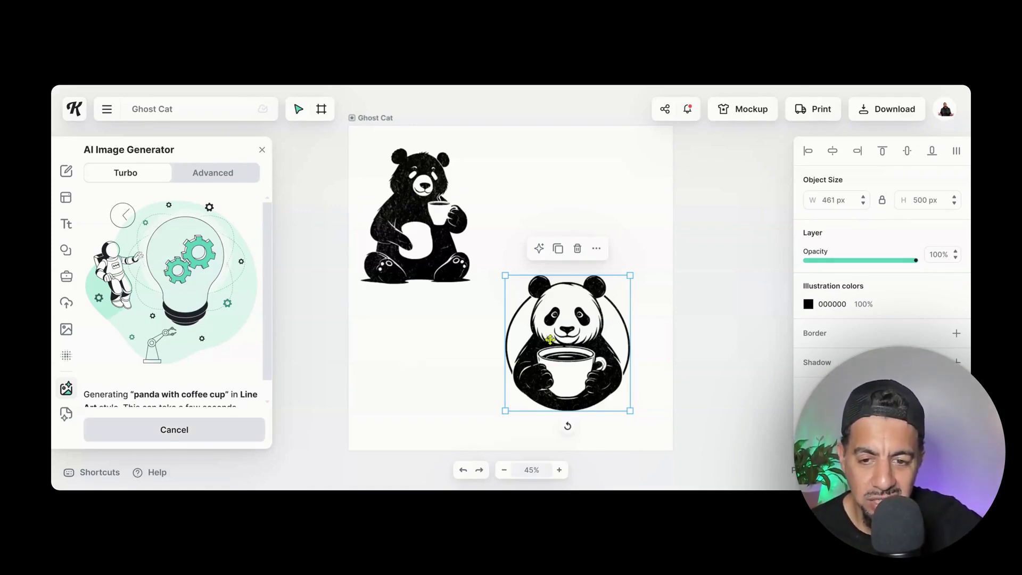
Arrange the designs, placing the line-art panda beside the emblem panda below the bear.
{"action": "left_click_drag", "start_coordinate": [561, 330], "coordinate": [588, 366]}
{"action": "left_click", "coordinate": [415, 210]}
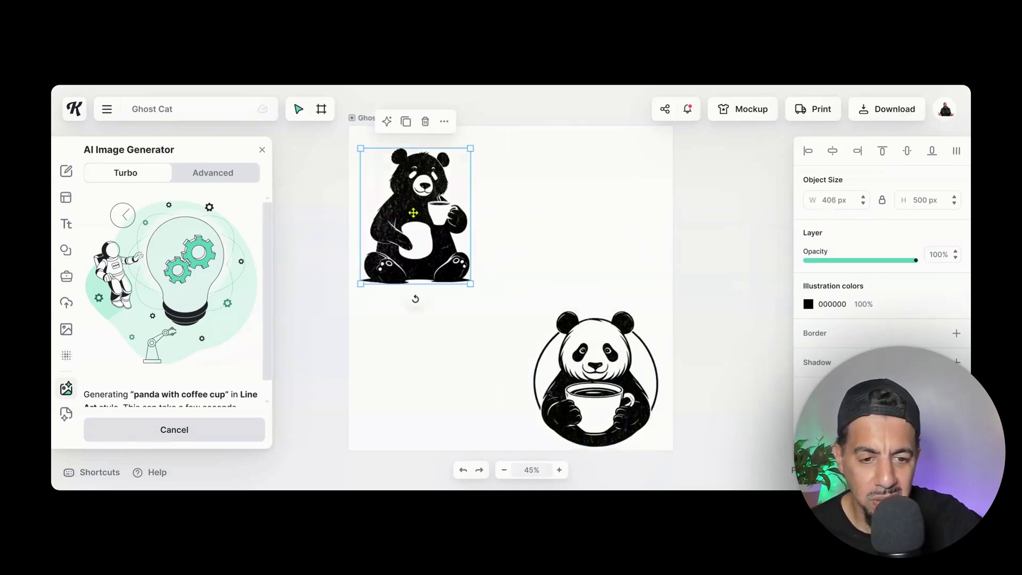
{"action": "left_click", "coordinate": [615, 374]}
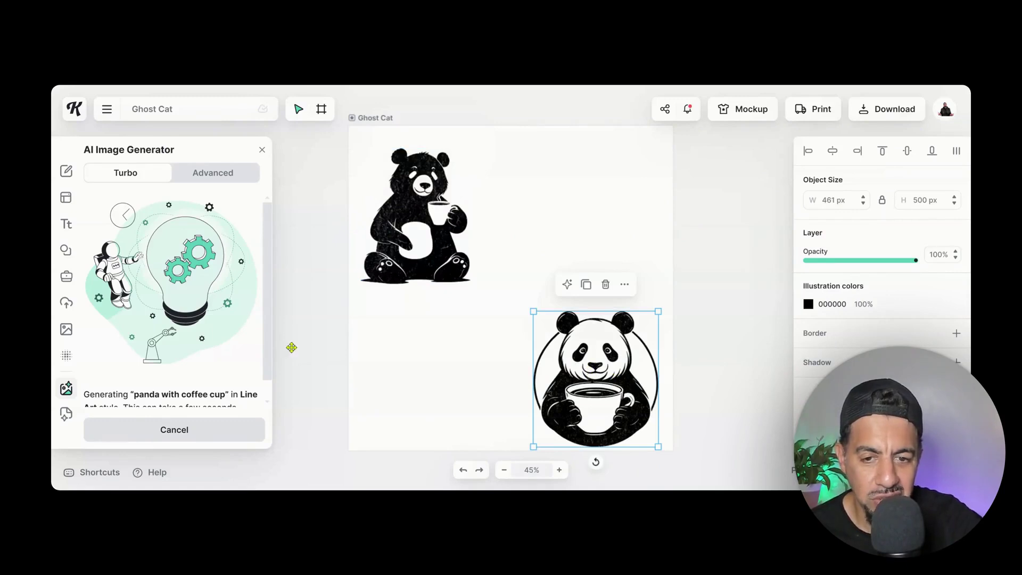
{"action": "scroll", "coordinate": [263, 366], "scroll_direction": "down", "scroll_amount": 1}
{"action": "left_click_drag", "start_coordinate": [506, 294], "coordinate": [461, 369]}
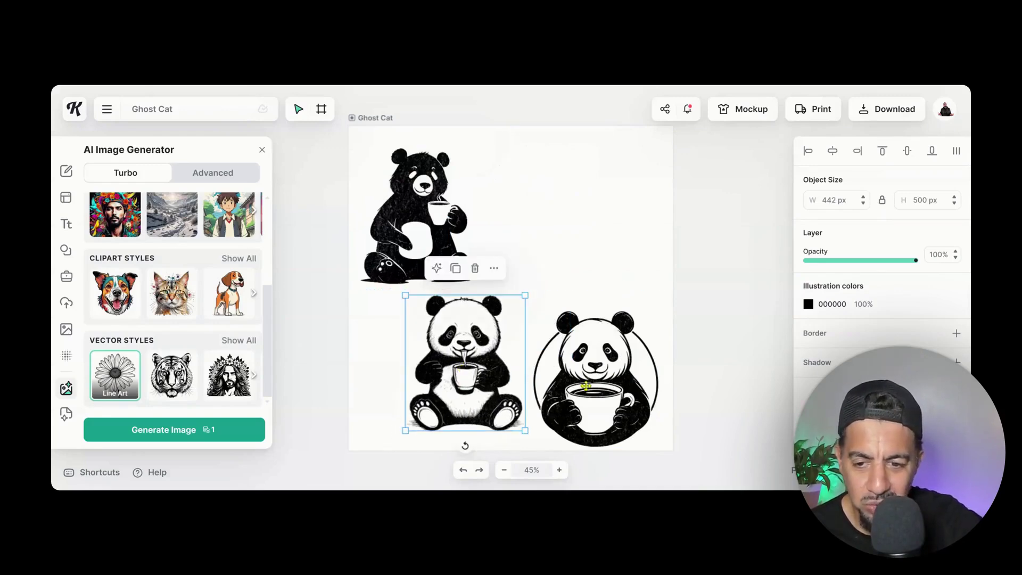
Zoom in to inspect the line-art panda's details, then zoom back out to the whole artboard.
{"action": "left_click", "coordinate": [559, 470]}
{"action": "left_click", "coordinate": [558, 470]}
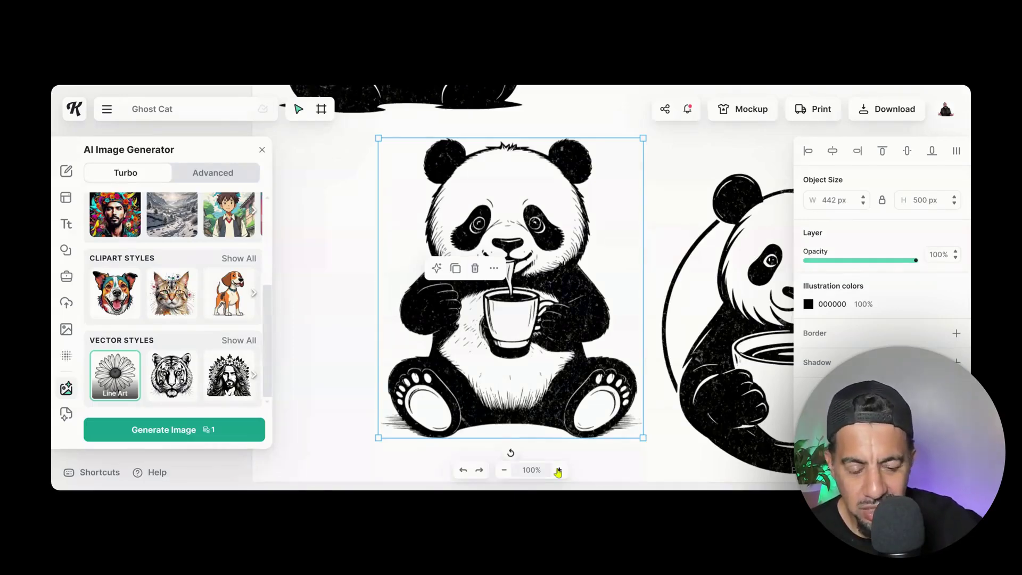
{"action": "left_click", "coordinate": [558, 471]}
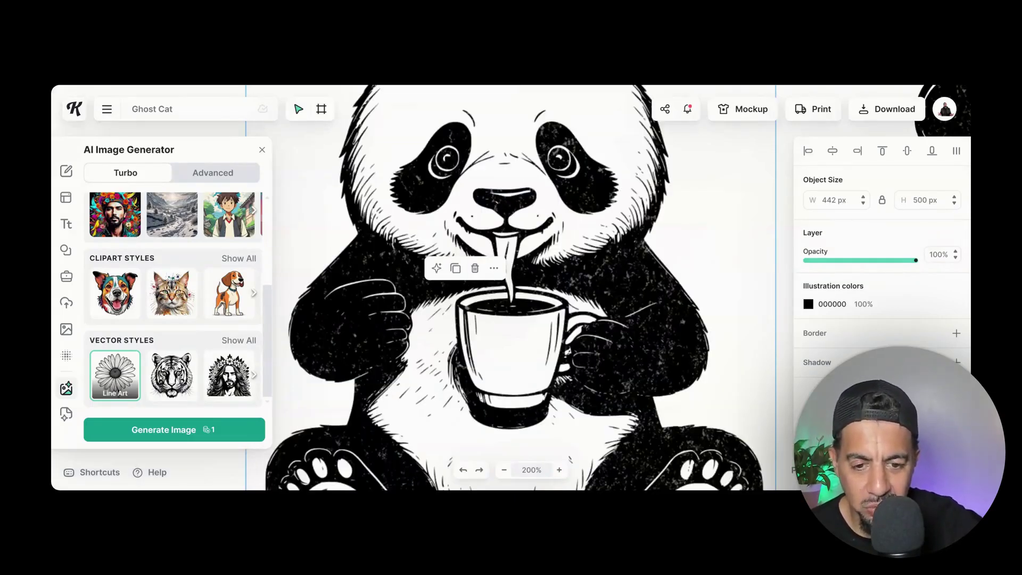
{"action": "left_click", "coordinate": [504, 471]}
{"action": "left_click", "coordinate": [503, 470]}
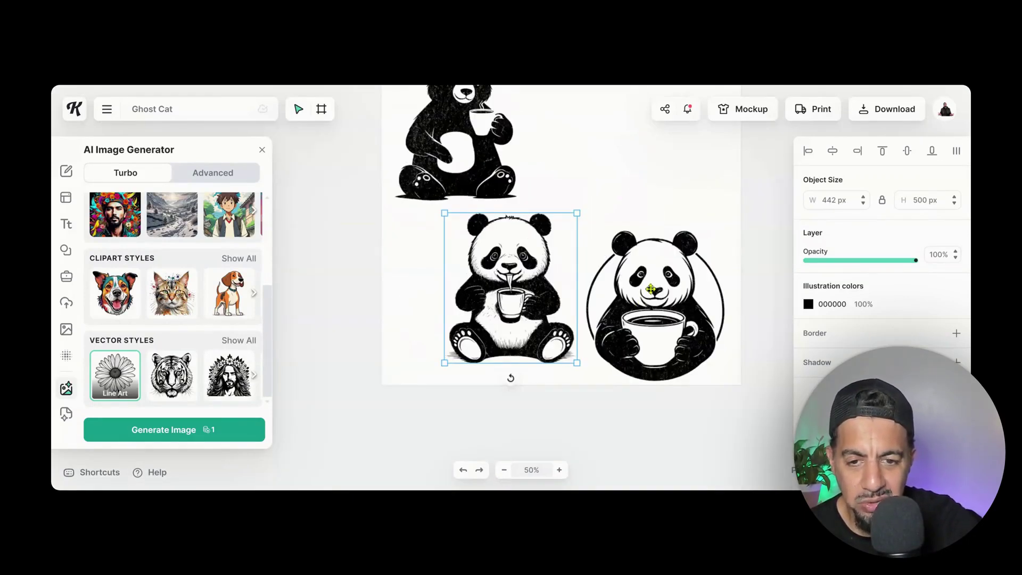
{"action": "left_click", "coordinate": [503, 471]}
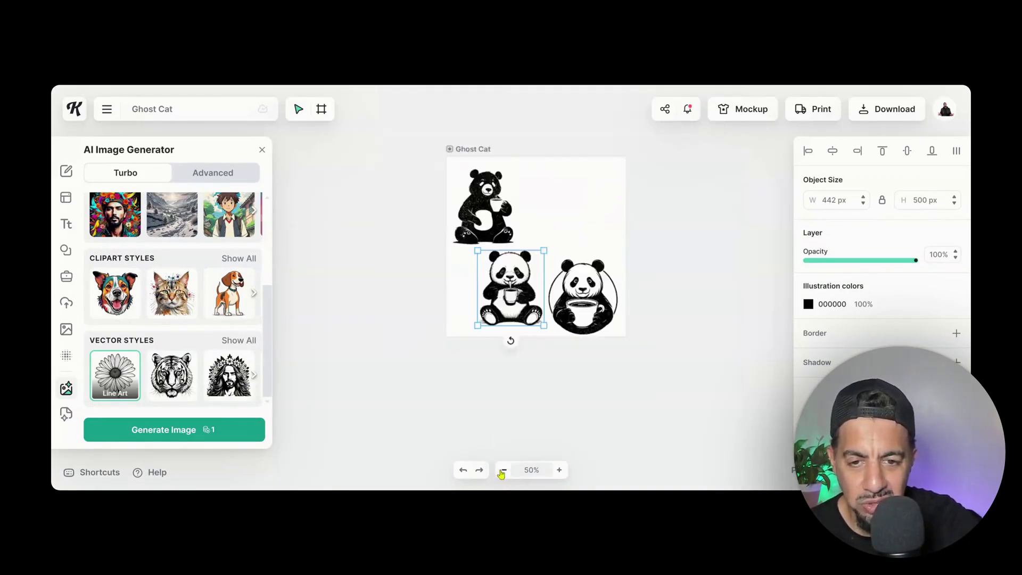
{"action": "left_click", "coordinate": [591, 291]}
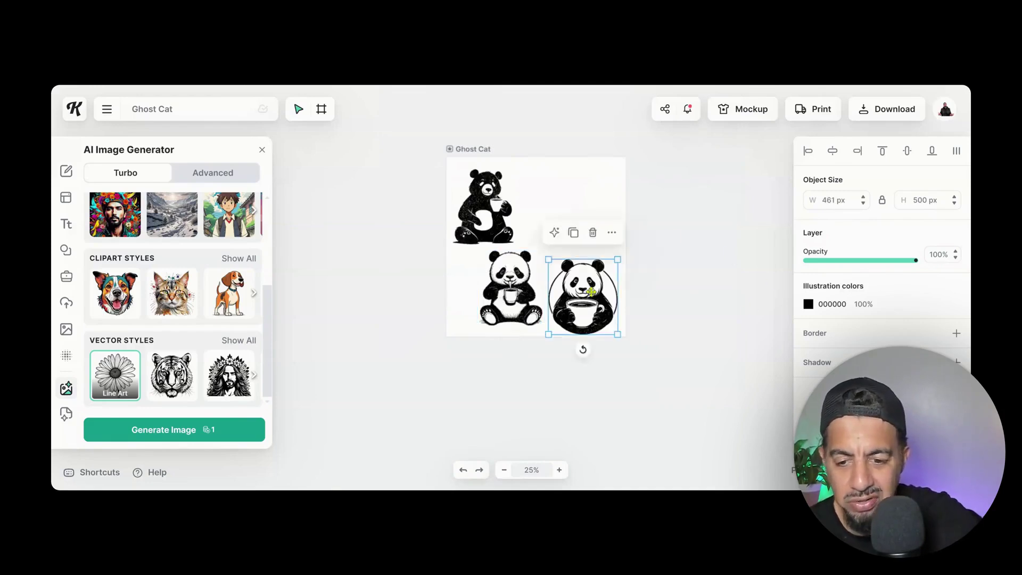
Delete the emblem panda and the black silhouette bear.
{"action": "key", "text": "Delete"}
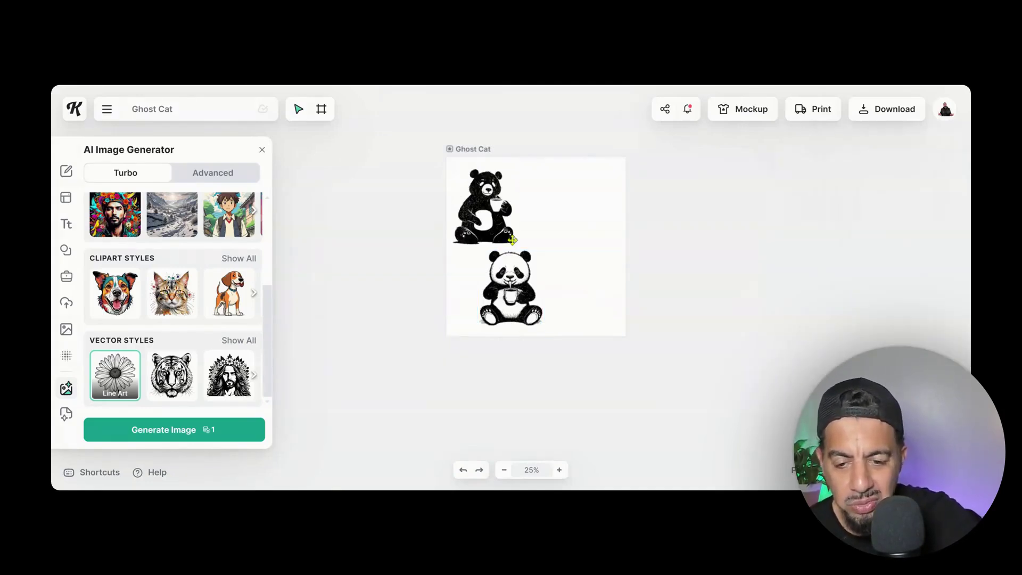
{"action": "left_click", "coordinate": [493, 223]}
{"action": "key", "text": "Delete"}
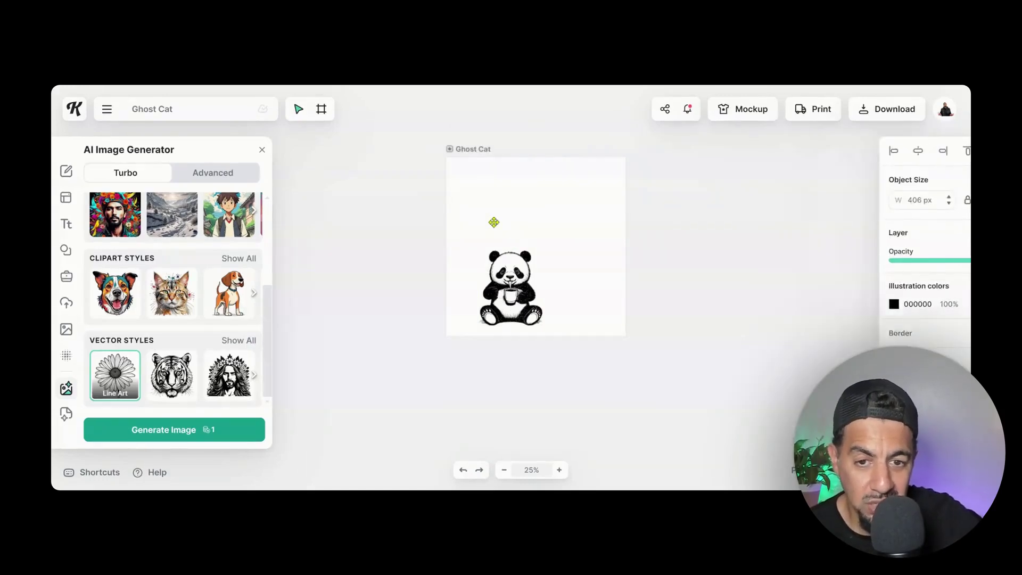
Zoom to fit the line-art panda, nudge it slightly lower, and bring up the text options.
{"action": "left_click", "coordinate": [506, 268]}
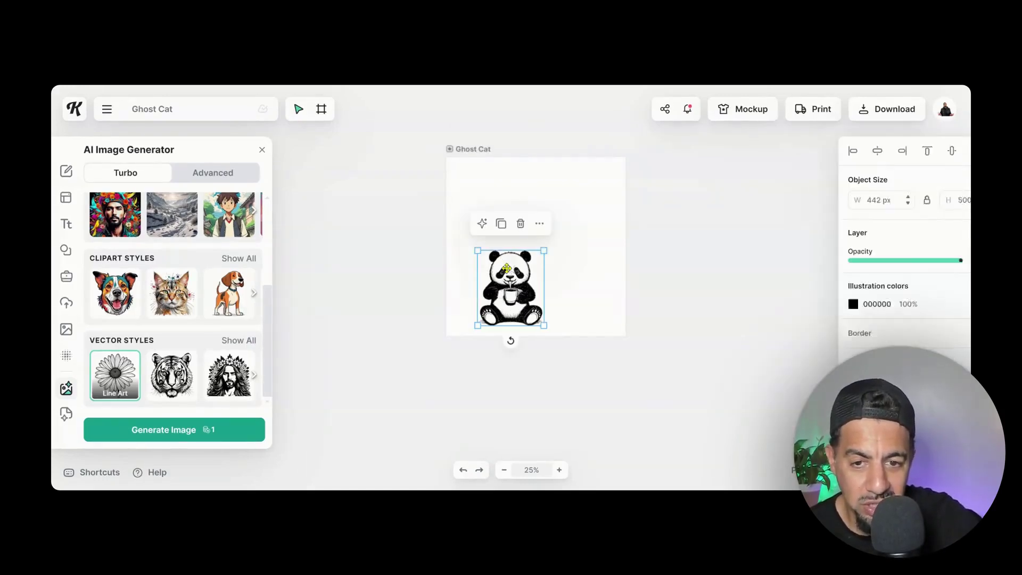
{"action": "left_click", "coordinate": [541, 257]}
{"action": "left_click", "coordinate": [532, 260]}
{"action": "left_click", "coordinate": [512, 323]}
{"action": "key", "text": "shift+0"}
{"action": "left_click", "coordinate": [532, 283]}
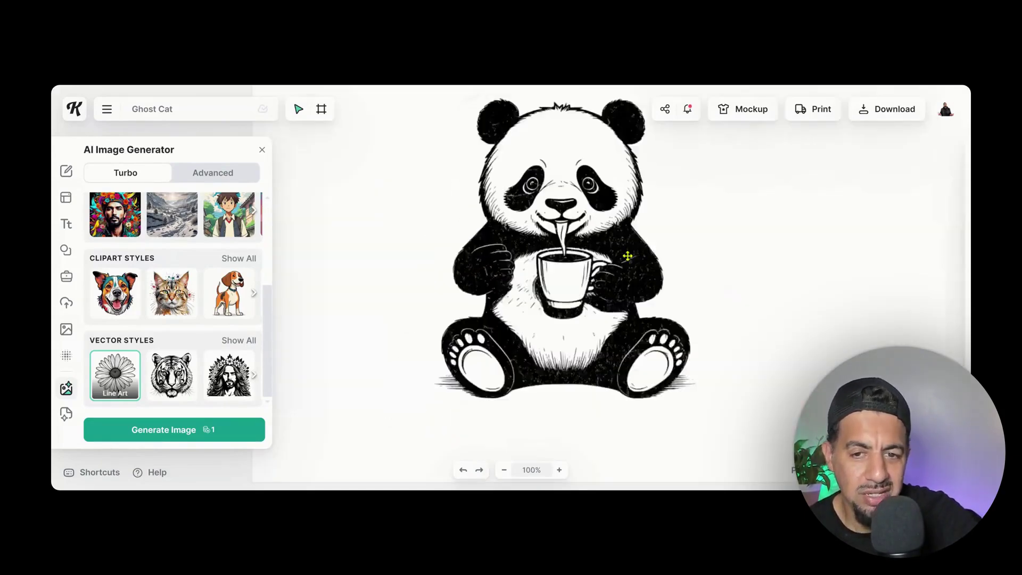
{"action": "left_click_drag", "start_coordinate": [616, 267], "coordinate": [619, 278]}
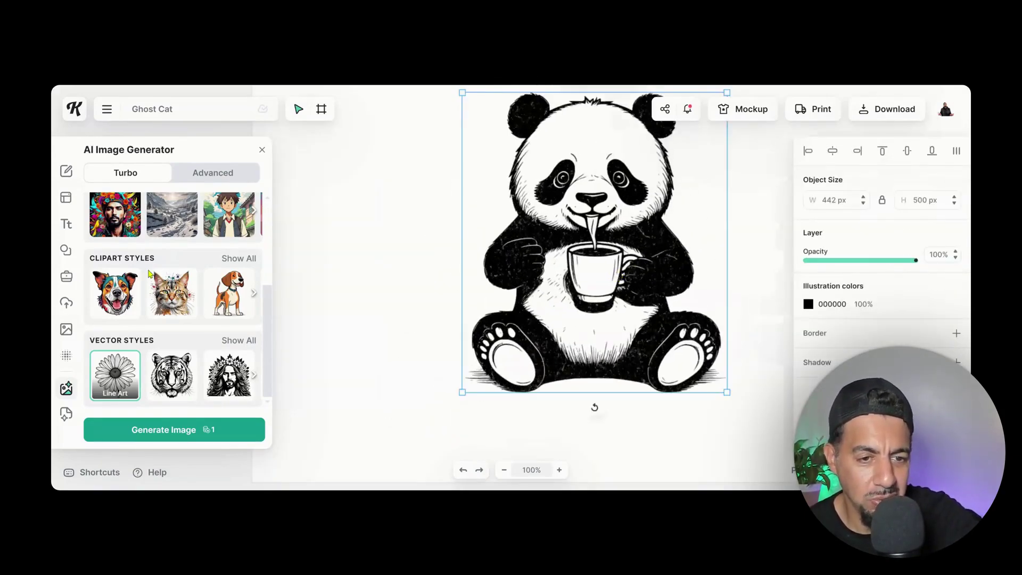
{"action": "left_click", "coordinate": [65, 224]}
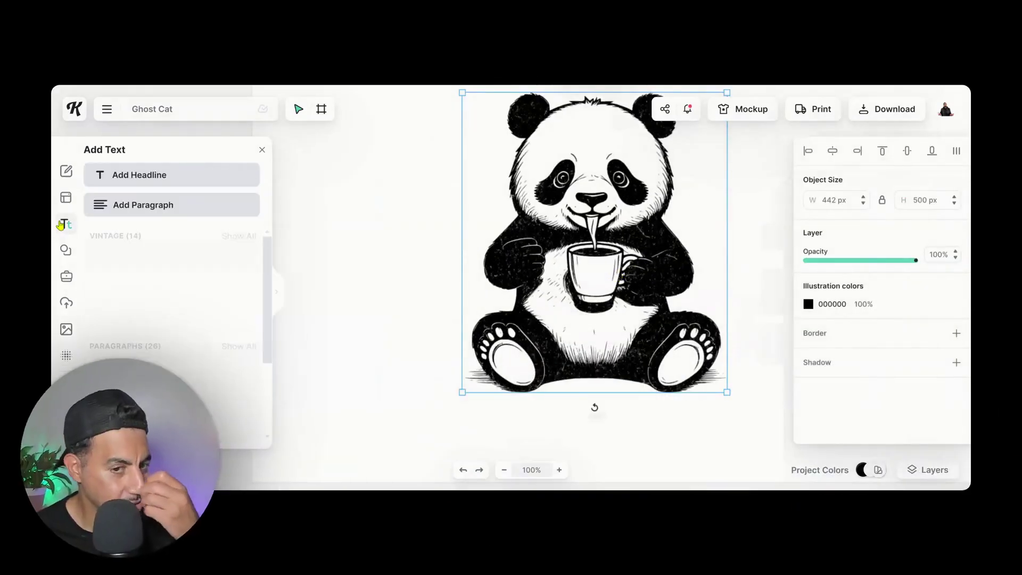
Add a Headline text box and replace its placeholder with 'Classic Panda'.
{"action": "left_click", "coordinate": [88, 184]}
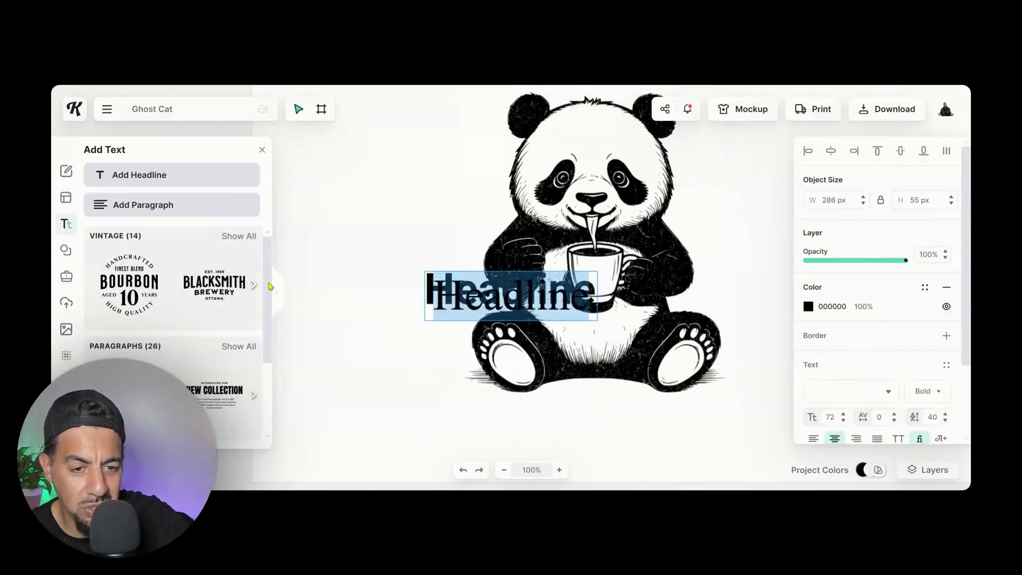
{"action": "scroll", "coordinate": [269, 260], "scroll_direction": "down", "scroll_amount": 8}
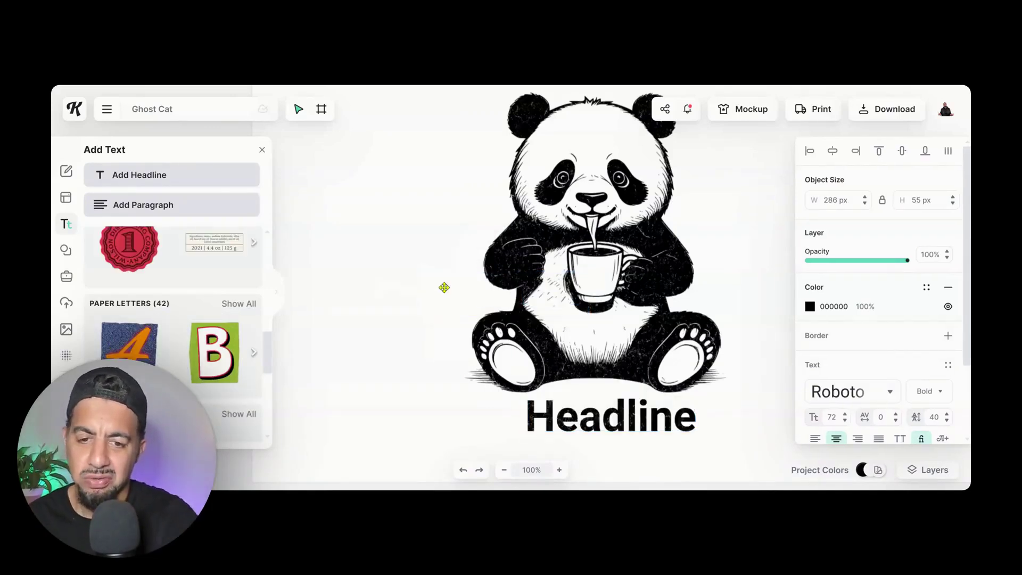
{"action": "left_click", "coordinate": [444, 287]}
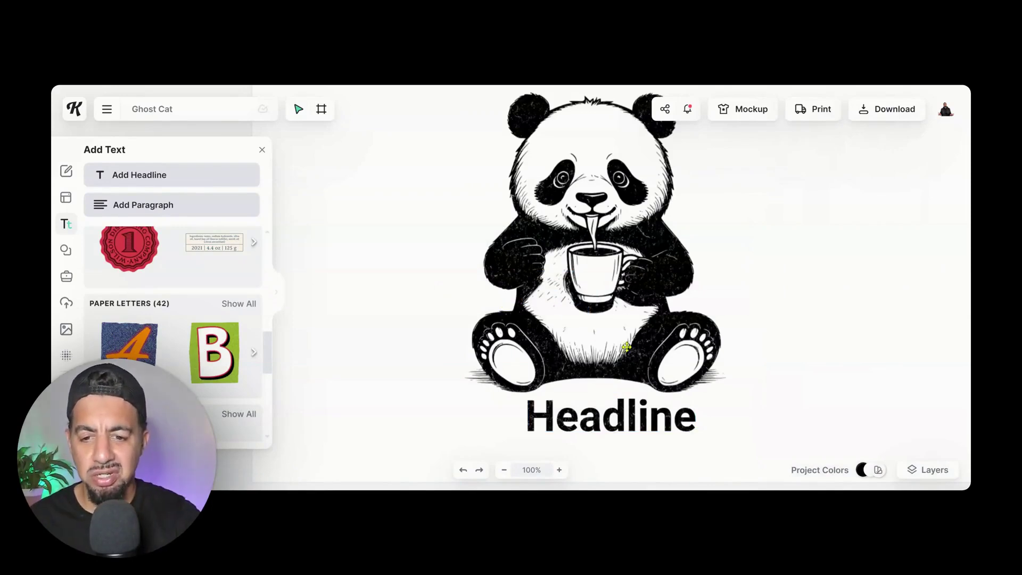
{"action": "double_click", "coordinate": [680, 412]}
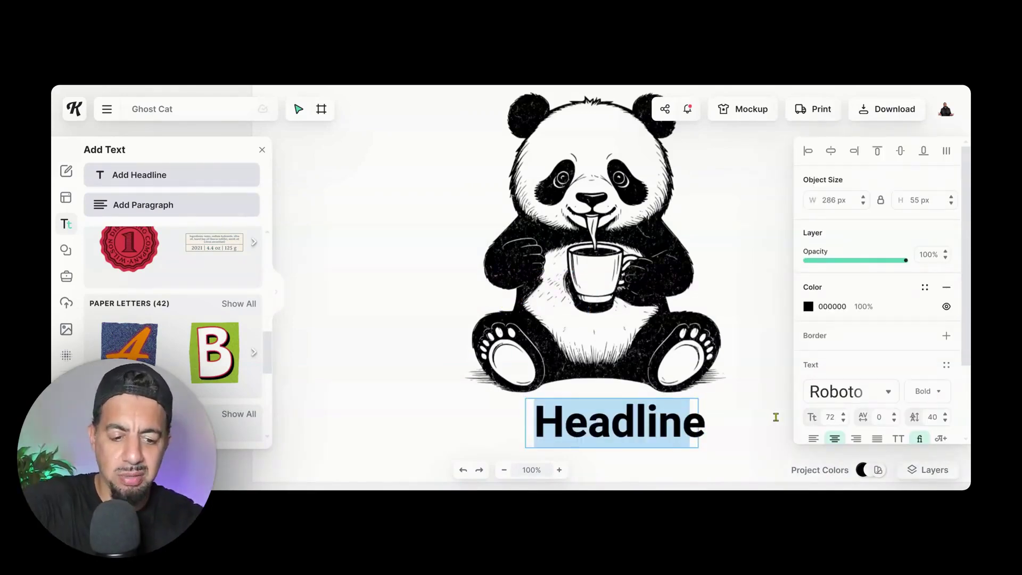
{"action": "type", "text": "Classic Panda"}
Move the Classic Panda text left of the panda and select all of it.
{"action": "left_click_drag", "start_coordinate": [612, 425], "coordinate": [331, 199]}
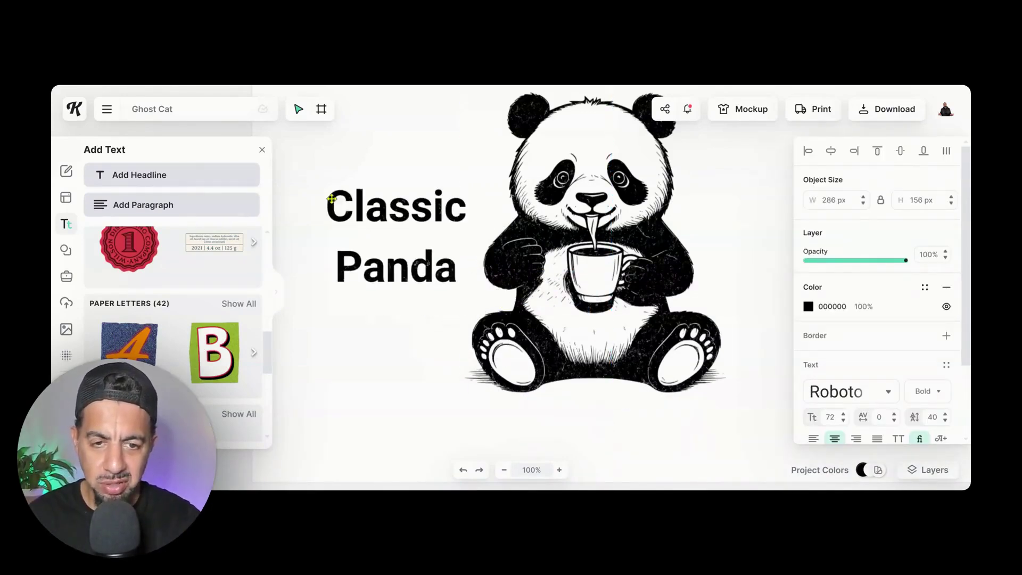
{"action": "left_click", "coordinate": [331, 199]}
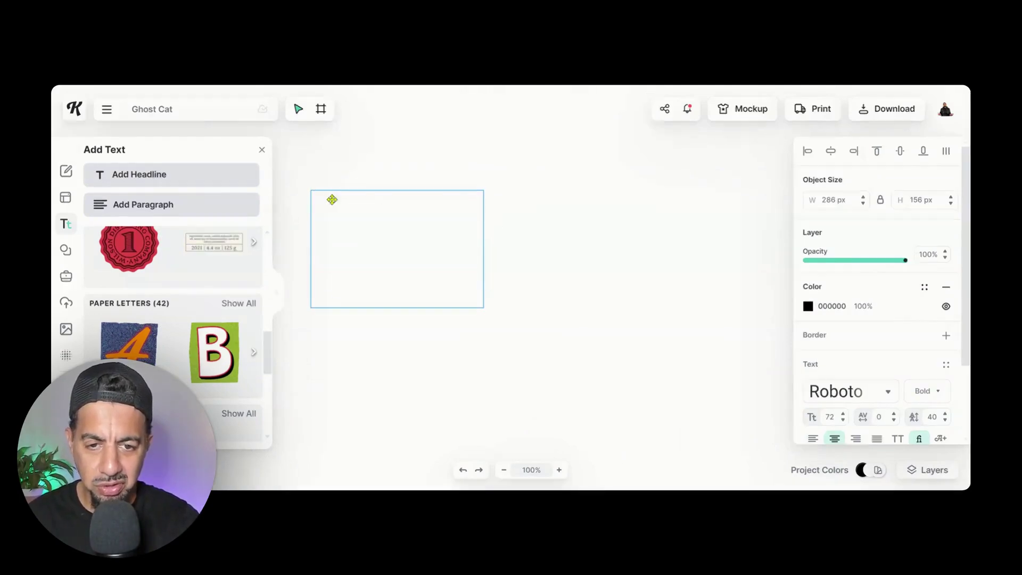
{"action": "left_click_drag", "start_coordinate": [345, 206], "coordinate": [495, 267]}
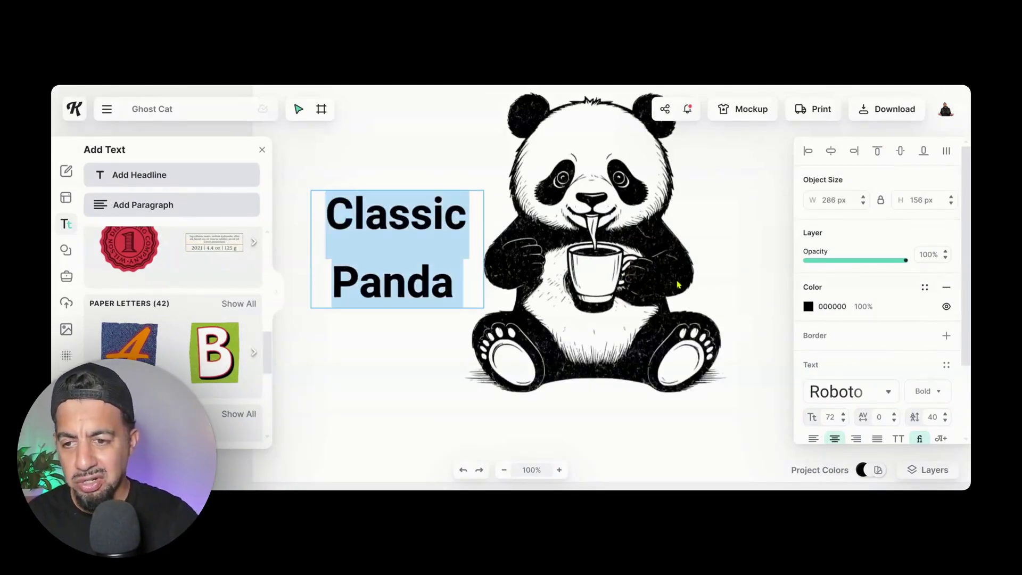
{"action": "left_click_drag", "start_coordinate": [966, 284], "coordinate": [961, 338]}
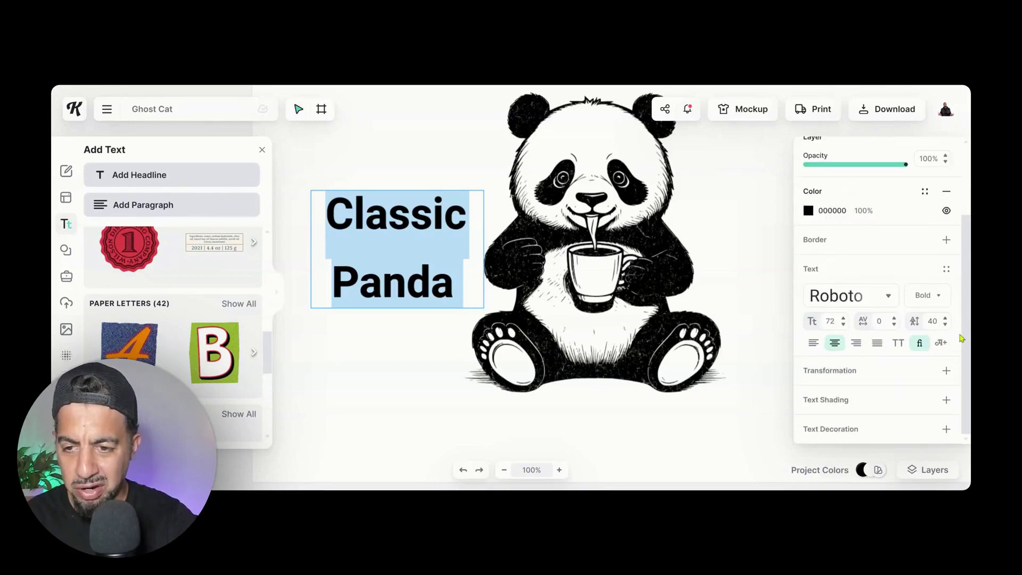
{"action": "left_click", "coordinate": [883, 297]}
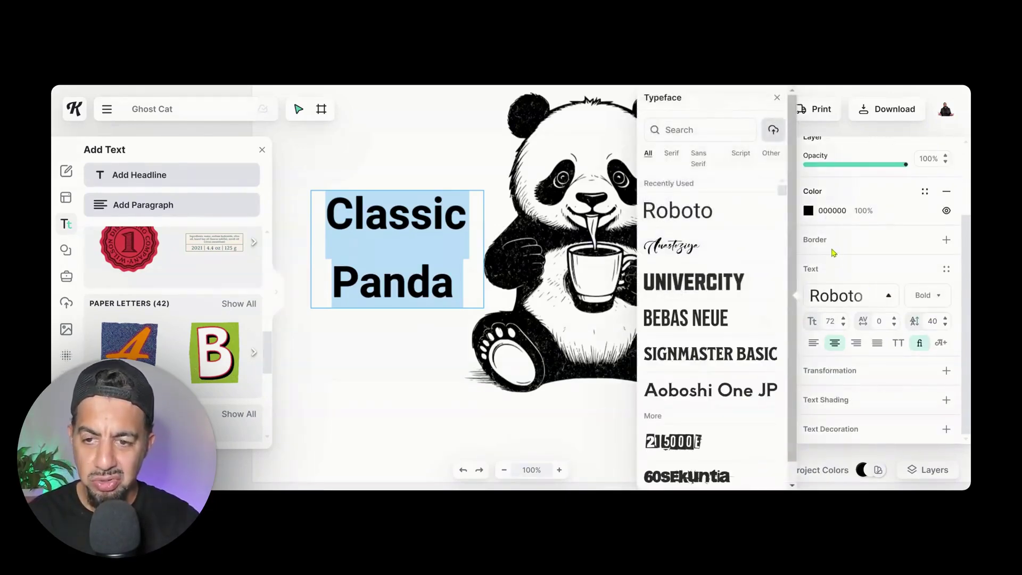
Browse the typeface list for a brush font for the Classic Panda text.
{"action": "left_click_drag", "start_coordinate": [780, 194], "coordinate": [782, 201]}
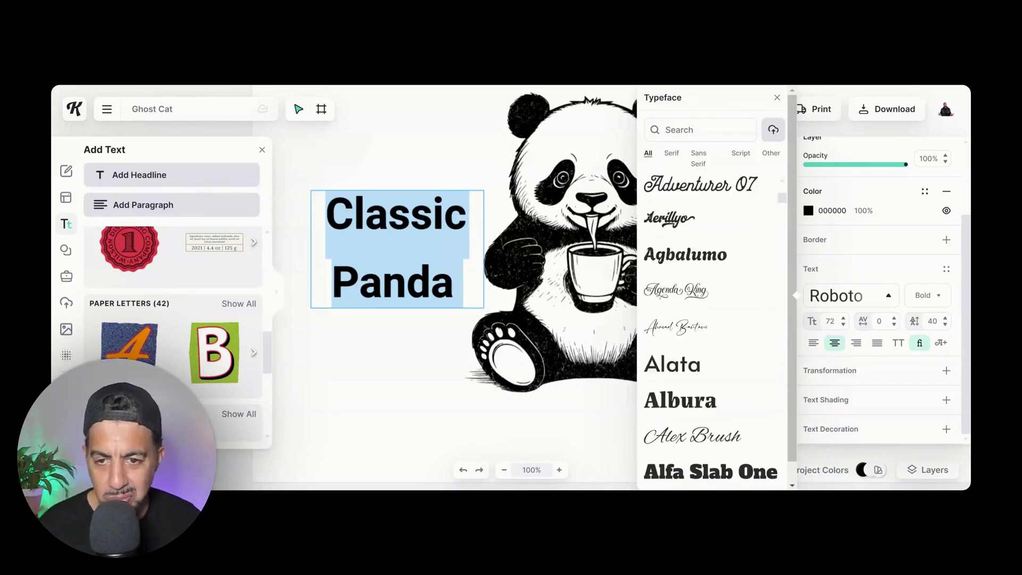
{"action": "scroll", "coordinate": [782, 198], "scroll_direction": "down", "scroll_amount": 4}
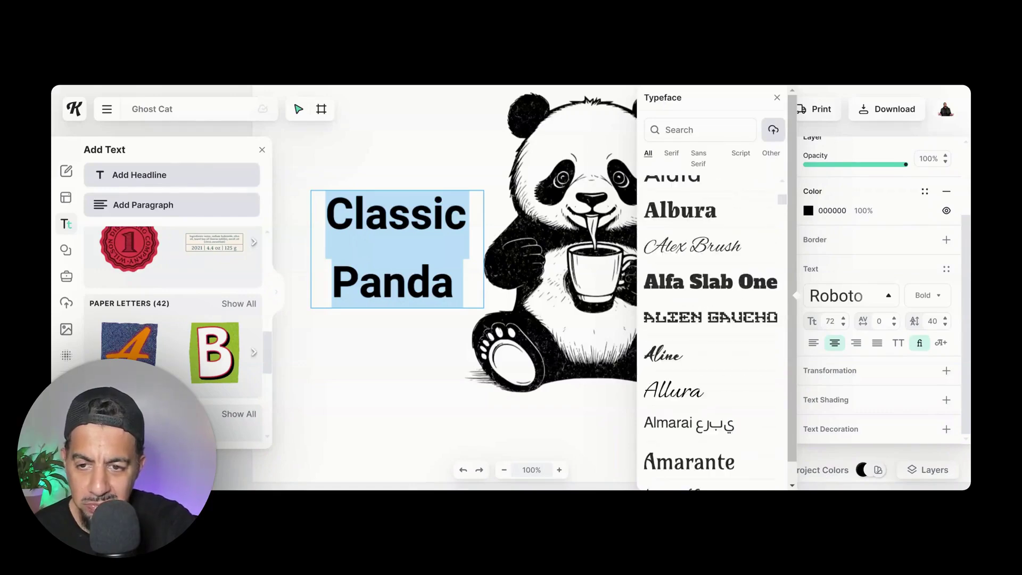
{"action": "scroll", "coordinate": [782, 213], "scroll_direction": "up", "scroll_amount": 4}
{"action": "scroll", "coordinate": [783, 198], "scroll_direction": "down", "scroll_amount": 10}
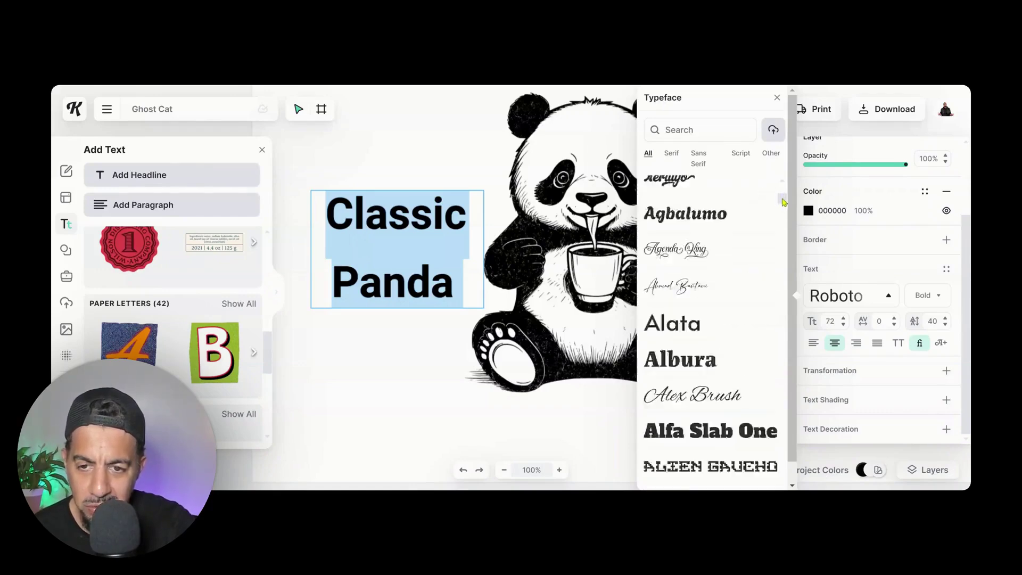
{"action": "scroll", "coordinate": [781, 223], "scroll_direction": "down", "scroll_amount": 3}
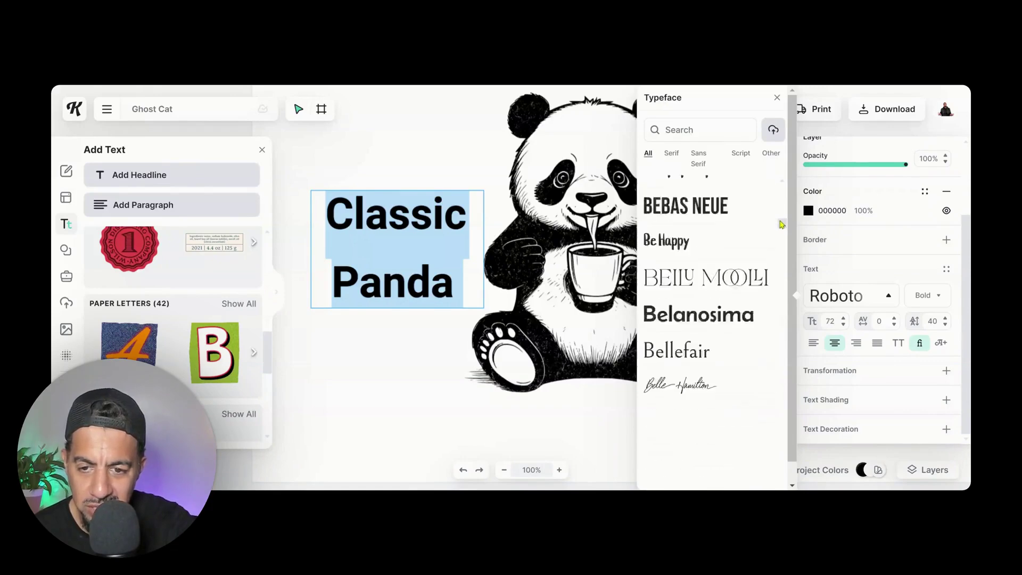
{"action": "scroll", "coordinate": [780, 223], "scroll_direction": "up", "scroll_amount": 2}
{"action": "scroll", "coordinate": [781, 223], "scroll_direction": "down", "scroll_amount": 1}
{"action": "scroll", "coordinate": [781, 224], "scroll_direction": "down", "scroll_amount": 6}
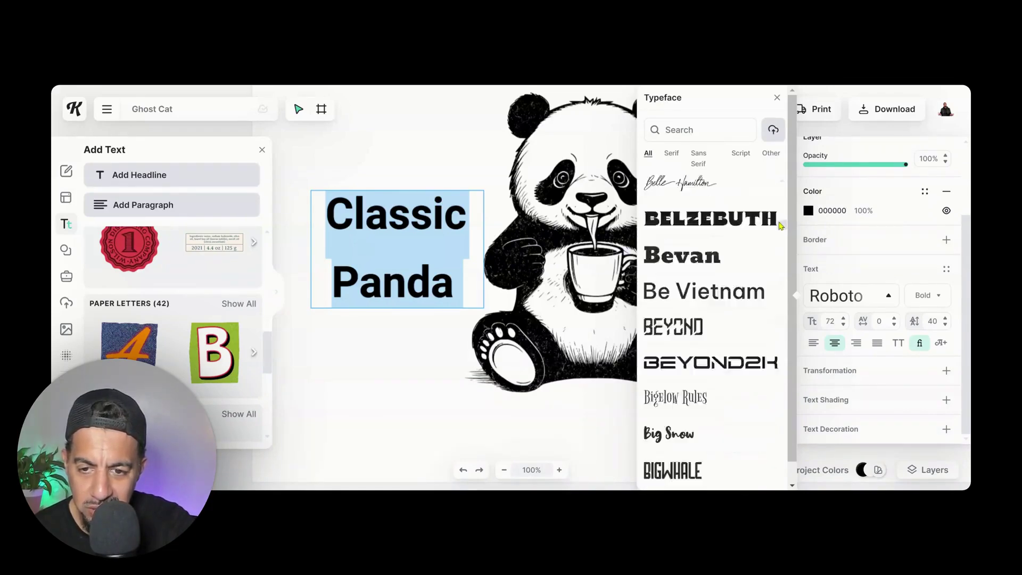
{"action": "left_click_drag", "start_coordinate": [779, 230], "coordinate": [778, 235]}
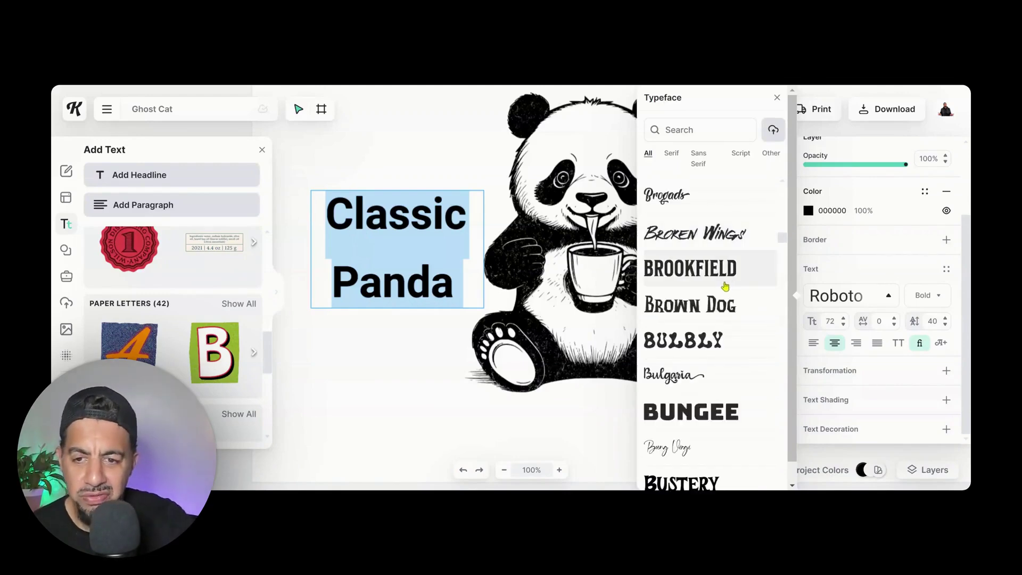
Try Bulbly, settle on Broken Wings, and reposition the text left of the panda.
{"action": "left_click", "coordinate": [689, 344]}
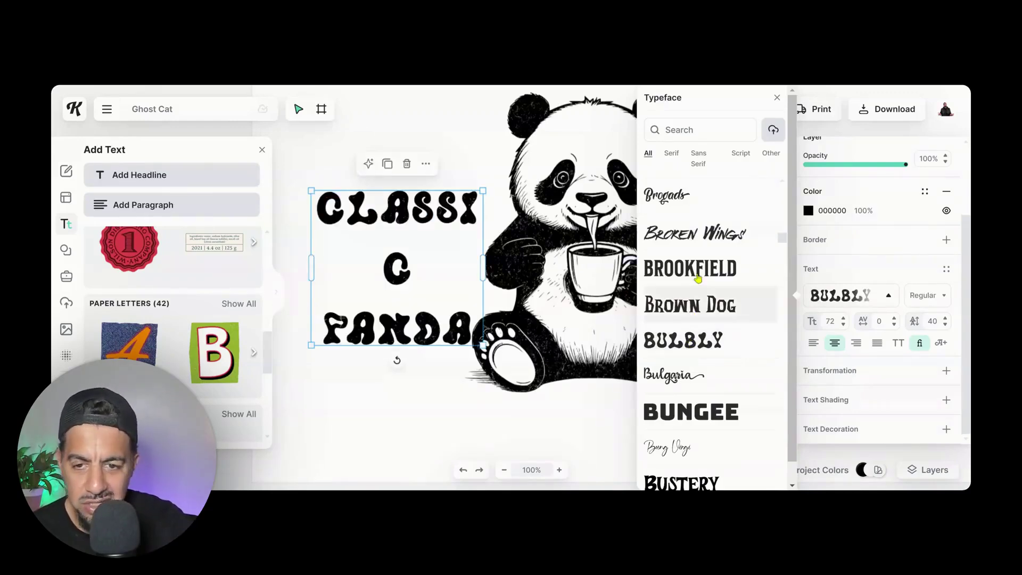
{"action": "left_click", "coordinate": [700, 228]}
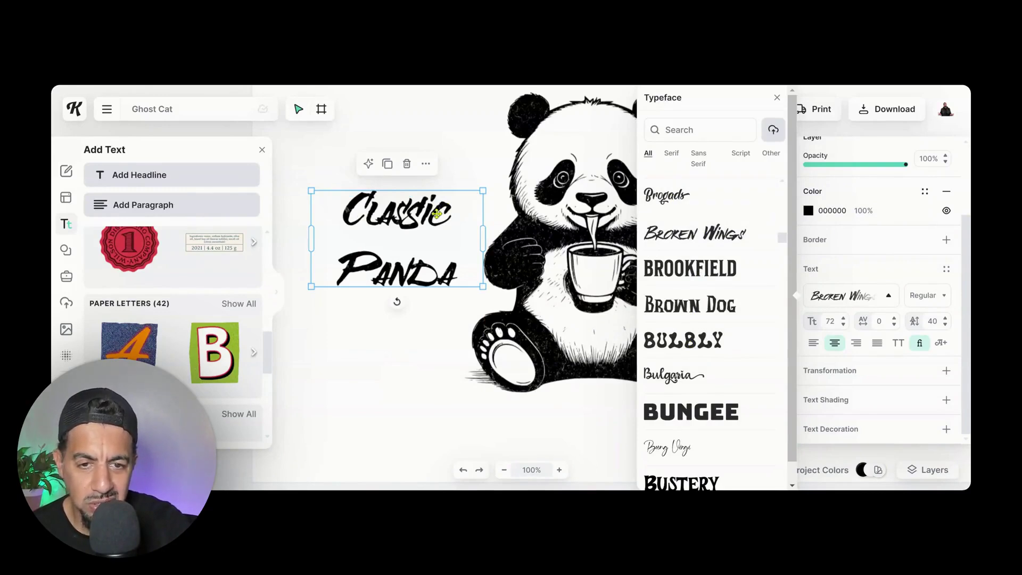
{"action": "left_click", "coordinate": [379, 206]}
{"action": "left_click_drag", "start_coordinate": [392, 230], "coordinate": [400, 193]}
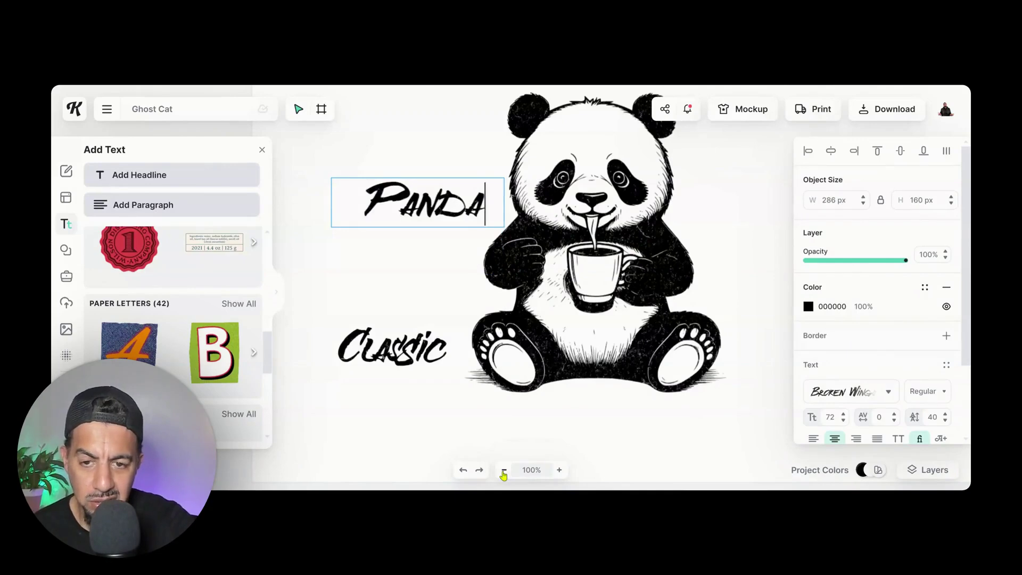
Zoom out and enlarge the panda illustration to 625x707 px.
{"action": "left_click", "coordinate": [503, 470]}
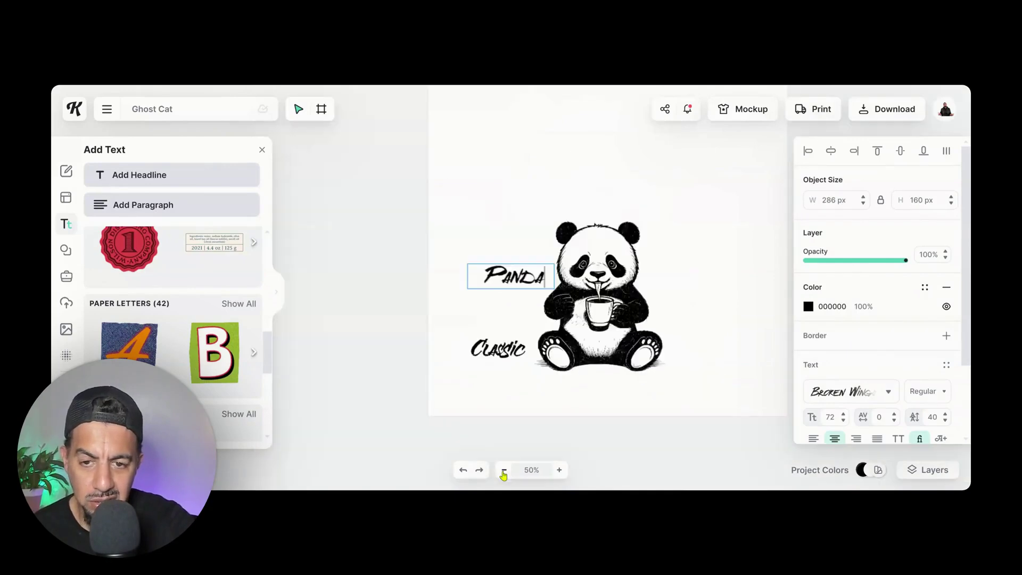
{"action": "left_click", "coordinate": [621, 252]}
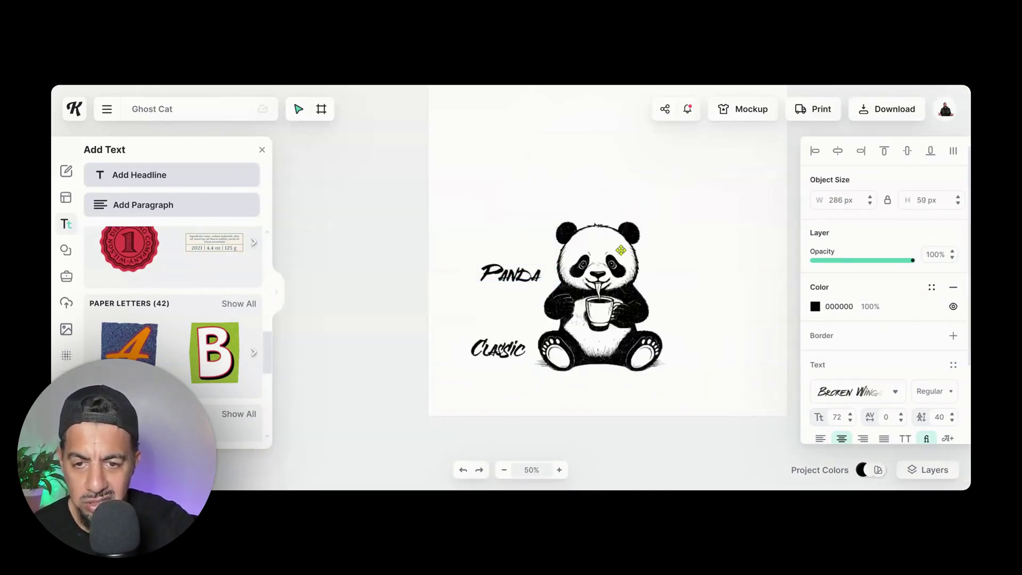
{"action": "left_click_drag", "start_coordinate": [668, 219], "coordinate": [720, 158]}
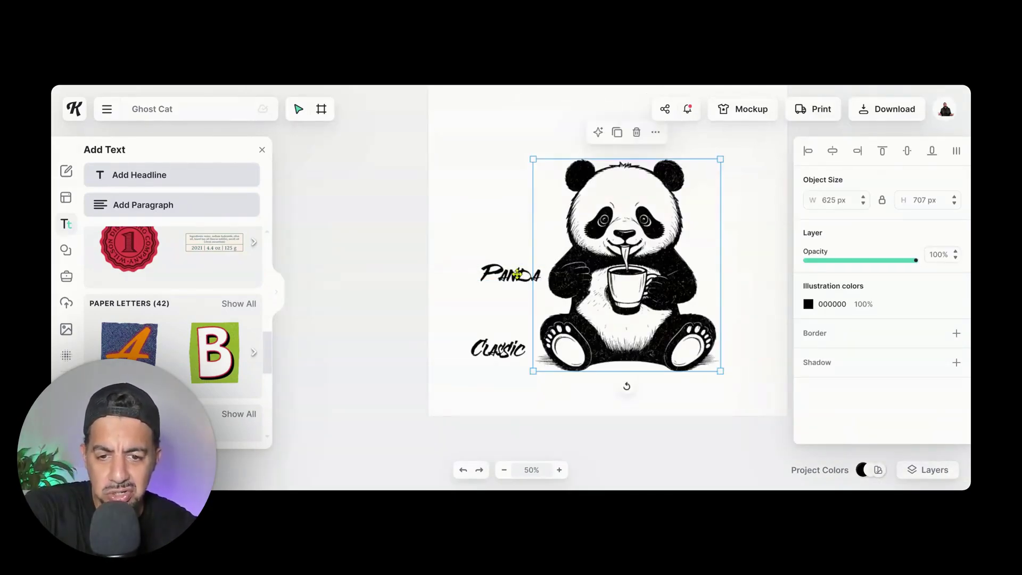
Place 'Classic' above the panda's head and centre 'Panda' beneath its feet at 50% zoom.
{"action": "left_click_drag", "start_coordinate": [490, 349], "coordinate": [721, 151]}
{"action": "left_click_drag", "start_coordinate": [510, 274], "coordinate": [746, 388]}
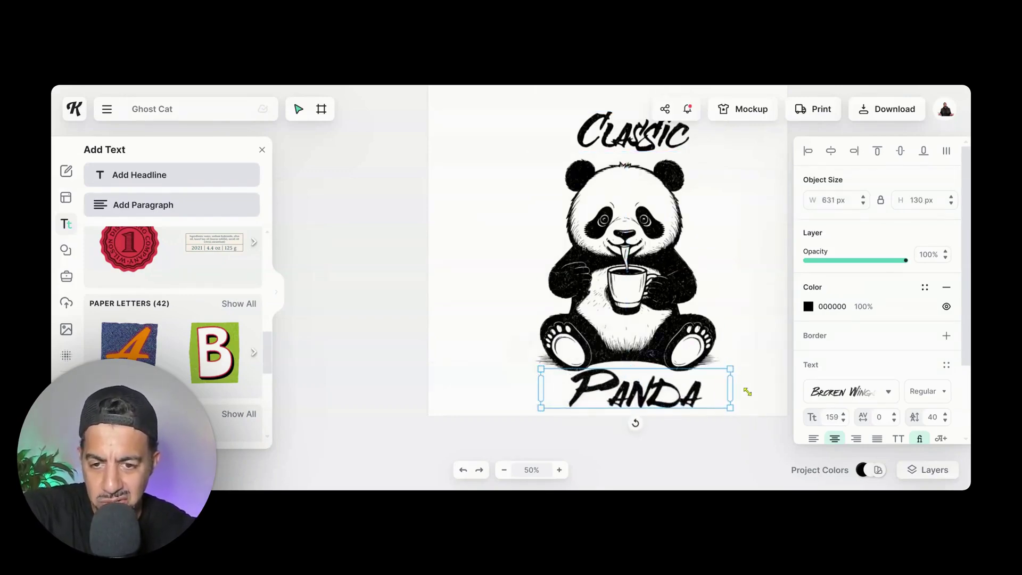
{"action": "left_click_drag", "start_coordinate": [662, 404], "coordinate": [654, 404]}
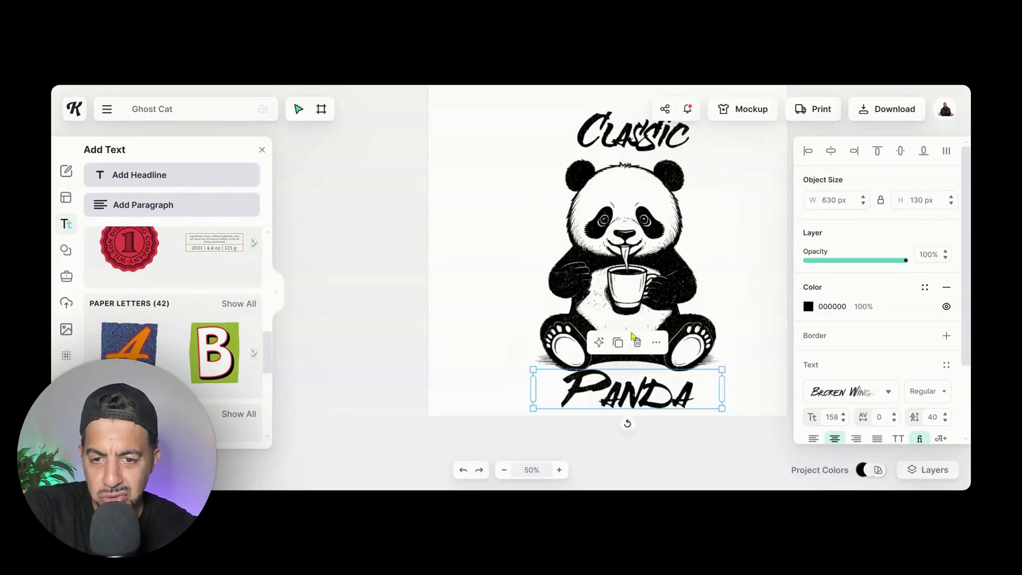
{"action": "left_click_drag", "start_coordinate": [671, 306], "coordinate": [683, 296]}
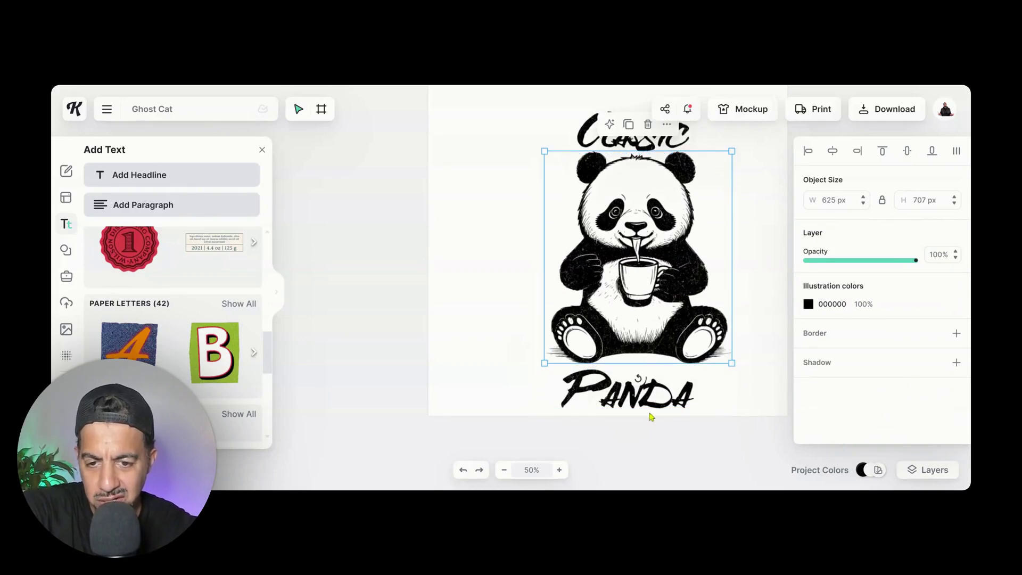
{"action": "left_click_drag", "start_coordinate": [646, 390], "coordinate": [657, 382]}
{"action": "left_click", "coordinate": [486, 365]}
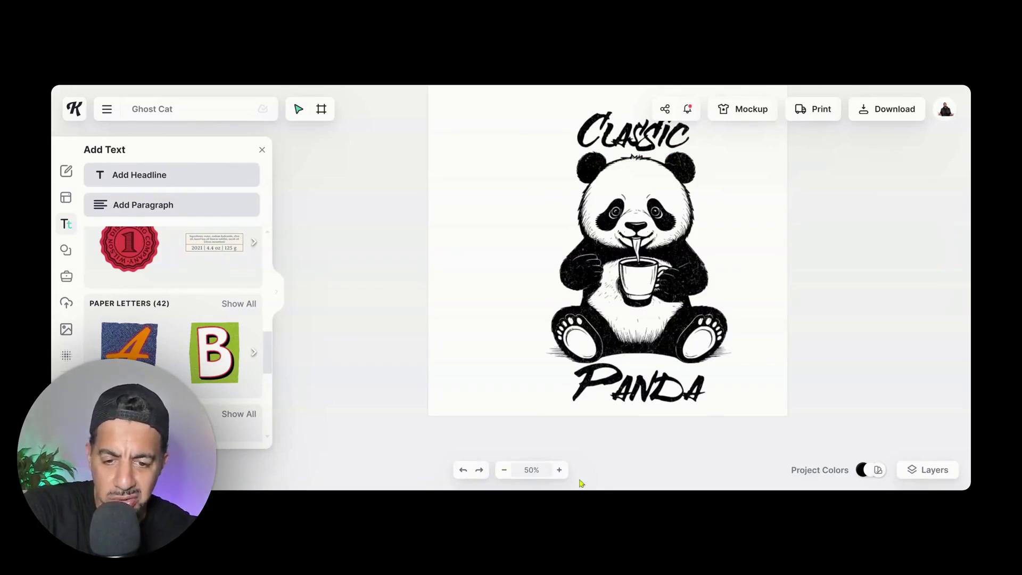
{"action": "left_click", "coordinate": [504, 471]}
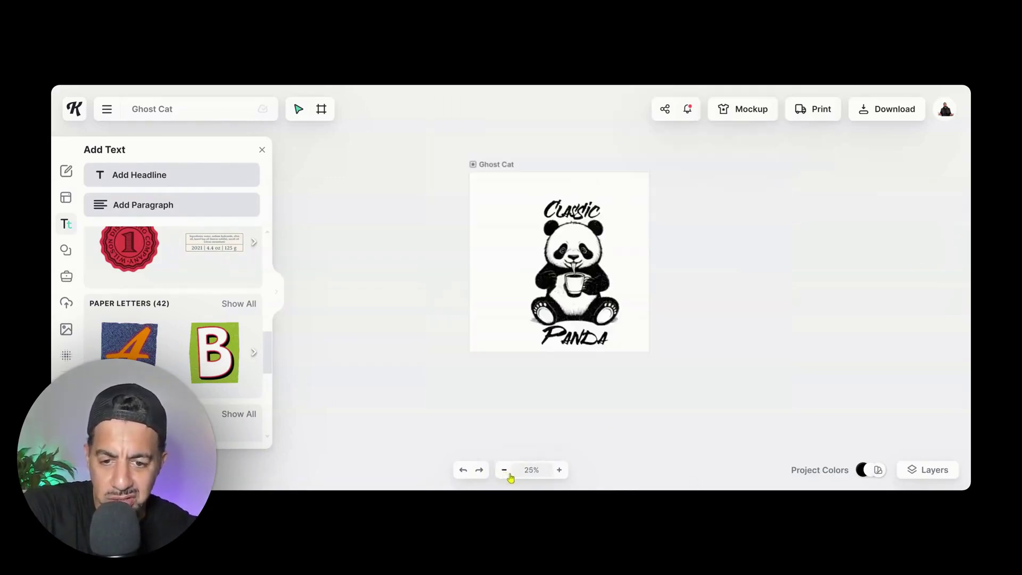
{"action": "key", "text": "super+equal"}
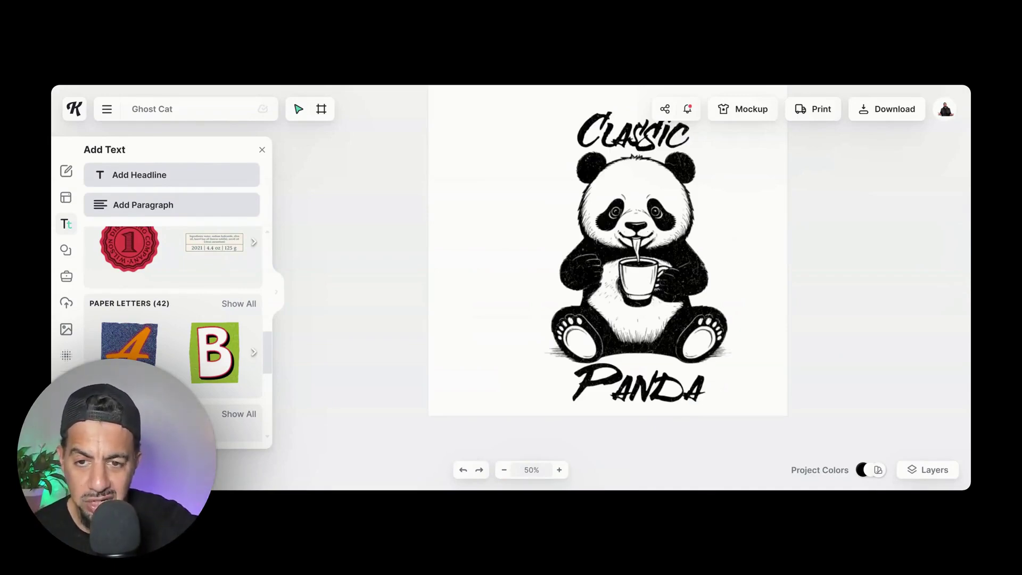
In the Download options, switch the file type from PNG to SVG.
{"action": "left_click", "coordinate": [878, 113]}
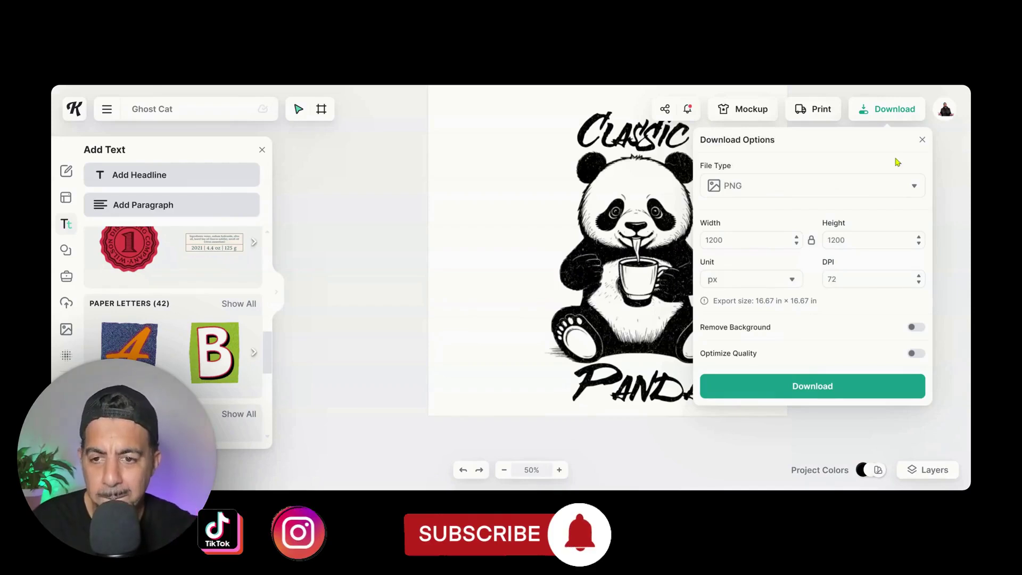
{"action": "left_click", "coordinate": [913, 187]}
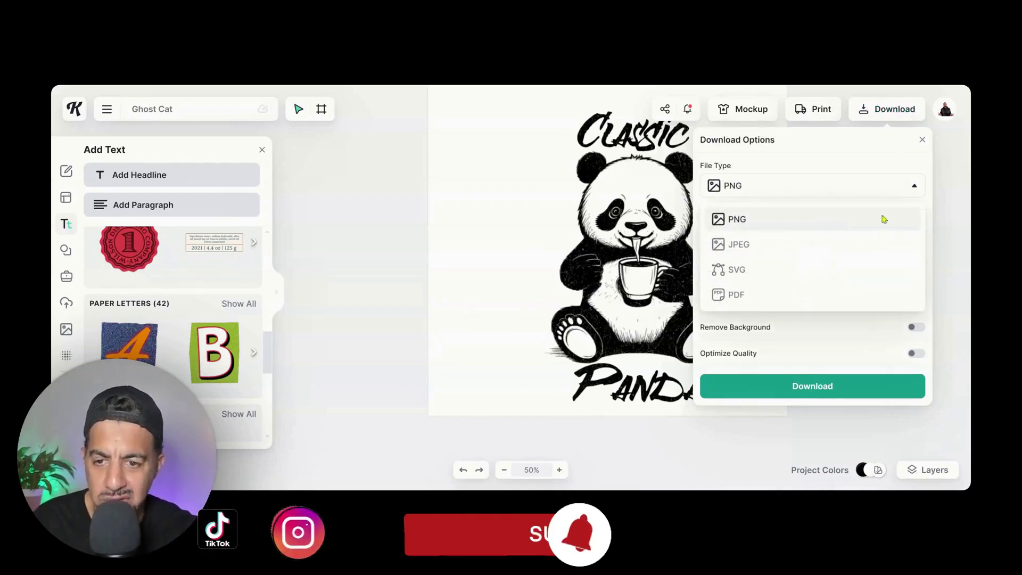
{"action": "left_click", "coordinate": [792, 278]}
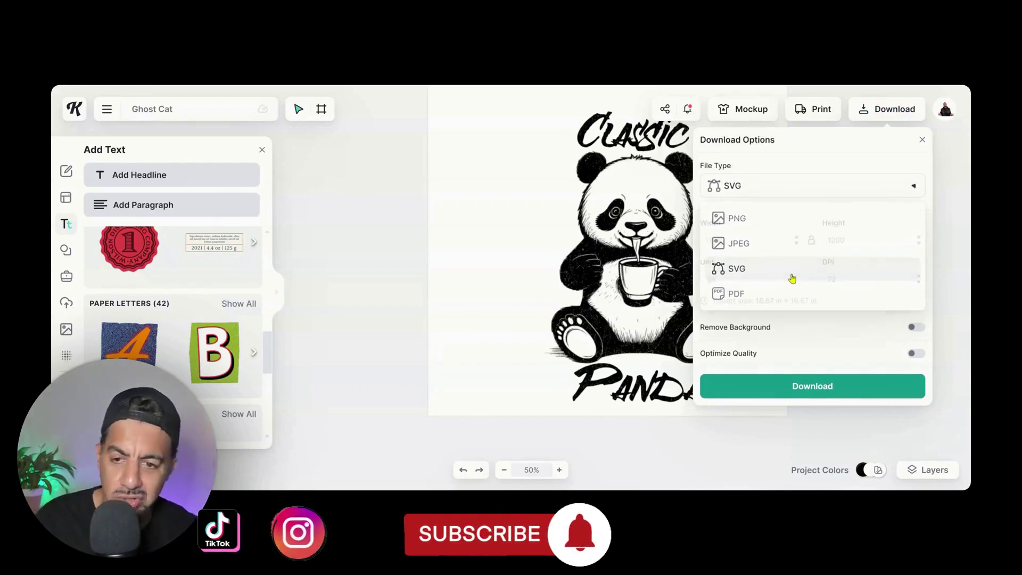